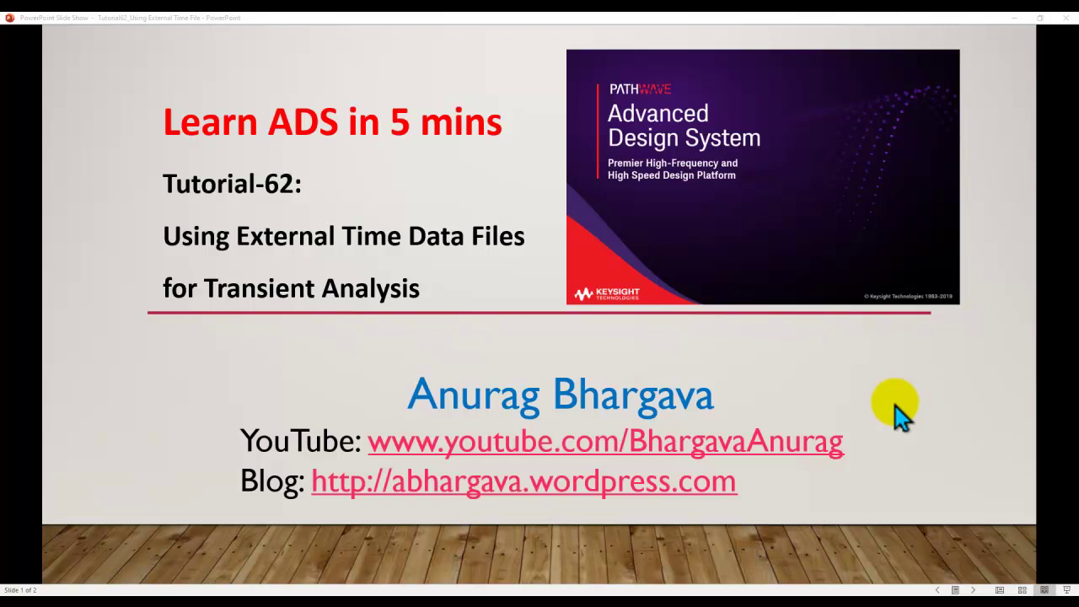
- Page through the tutorial slides, then return to the ADS transient schematic and recentre the circuit
click(895, 406)
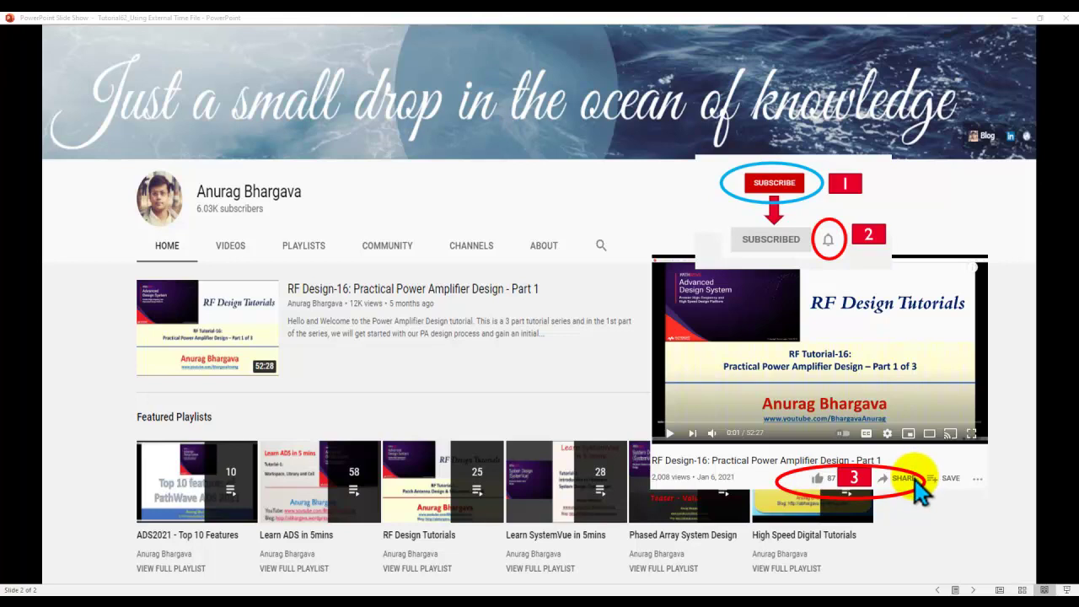
key(Left)
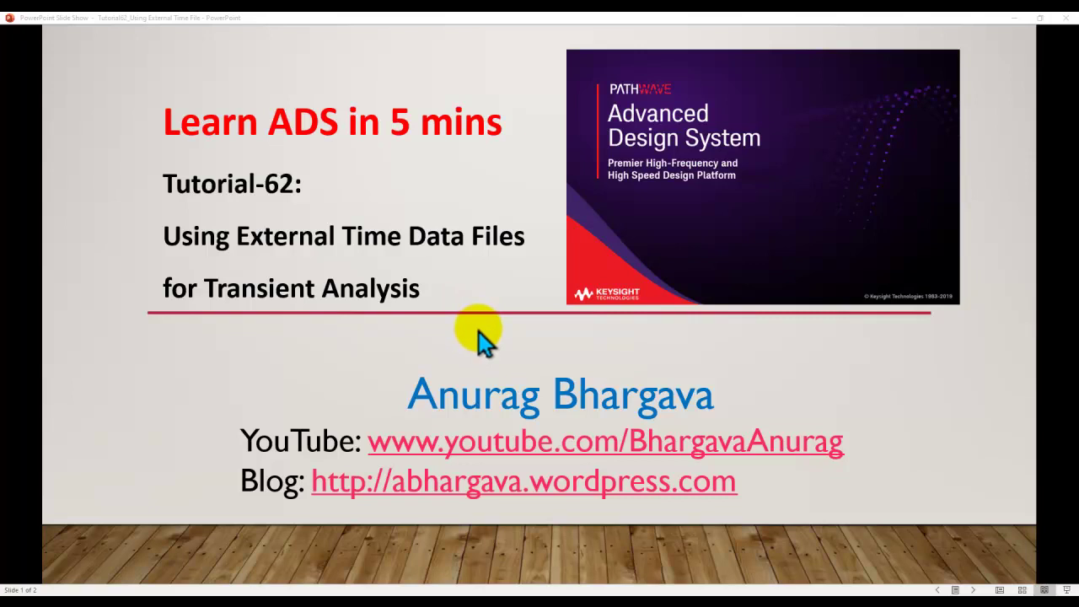
mouse_move(761, 592)
click(794, 580)
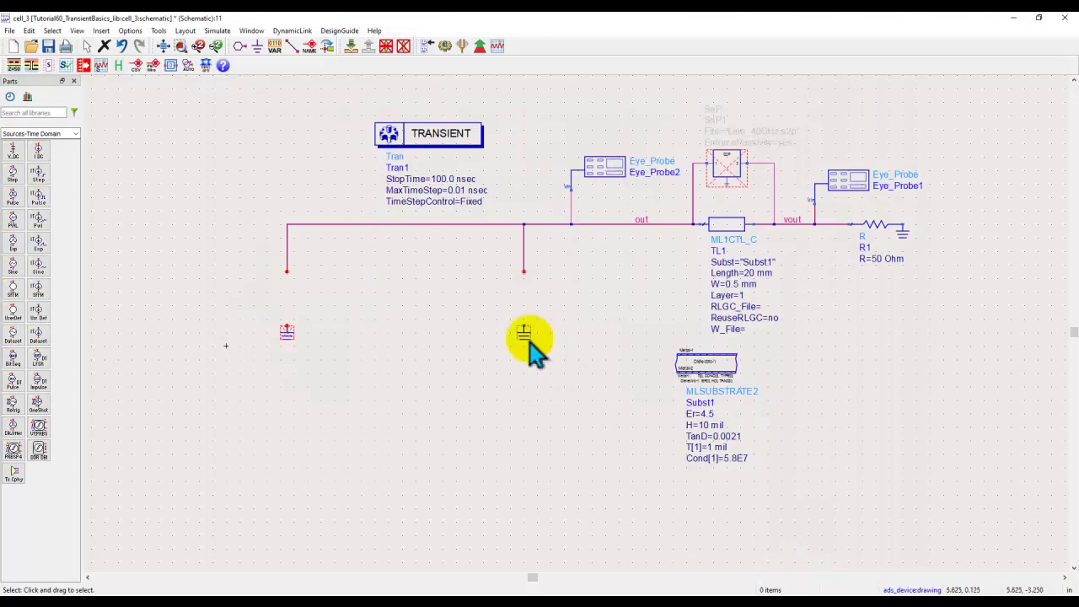
drag(511, 400, 475, 429)
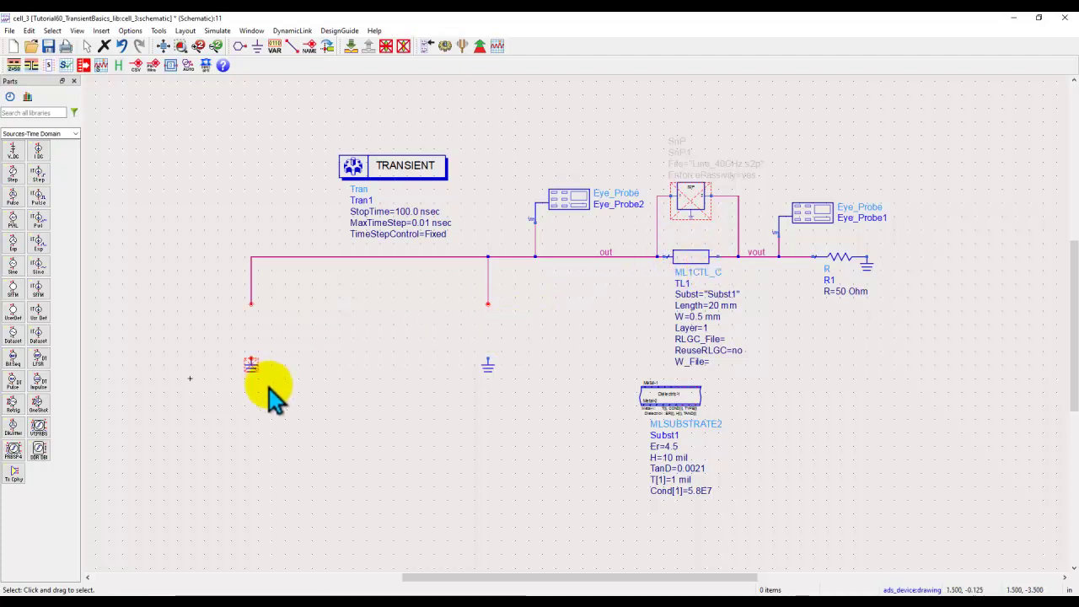
click(252, 362)
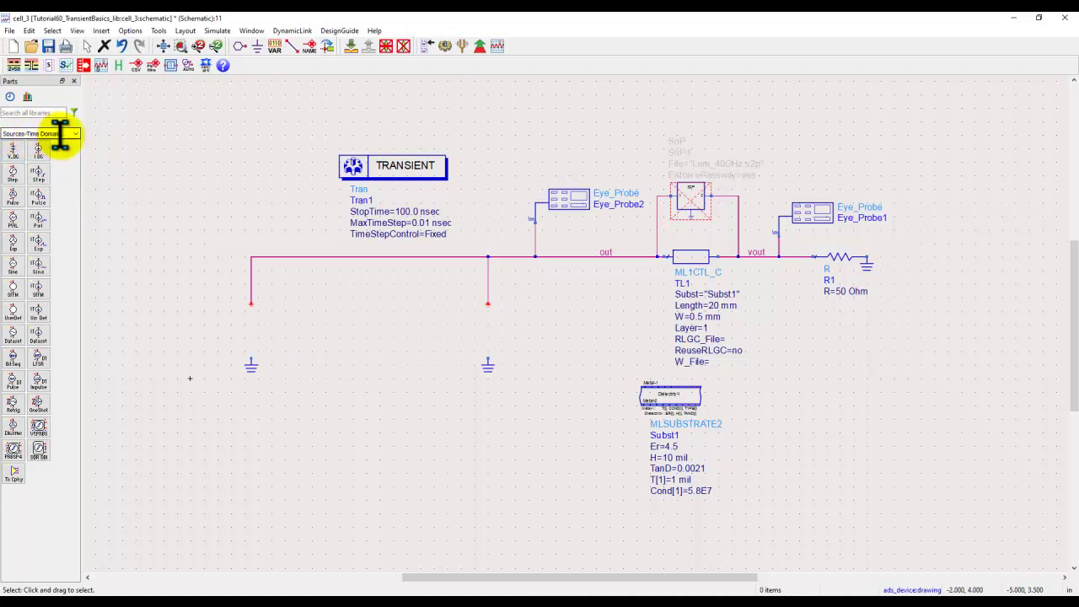
- Place a VtDataset source on the middle branch of the circuit
click(12, 337)
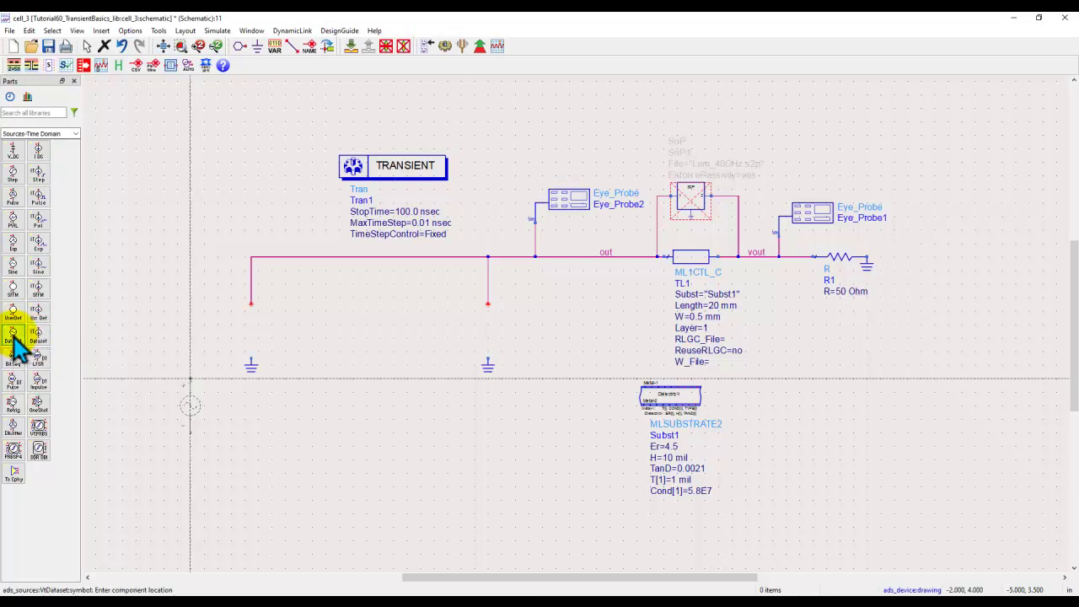
click(489, 316)
right_click(425, 344)
click(440, 347)
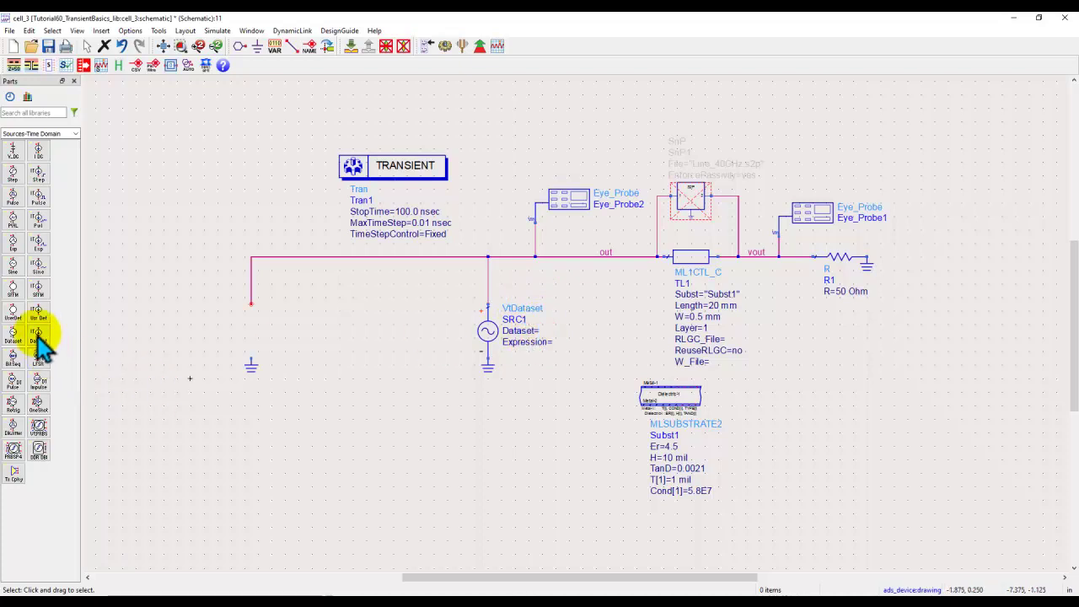
- Place a VtUserDef source on the left branch of the circuit
click(14, 312)
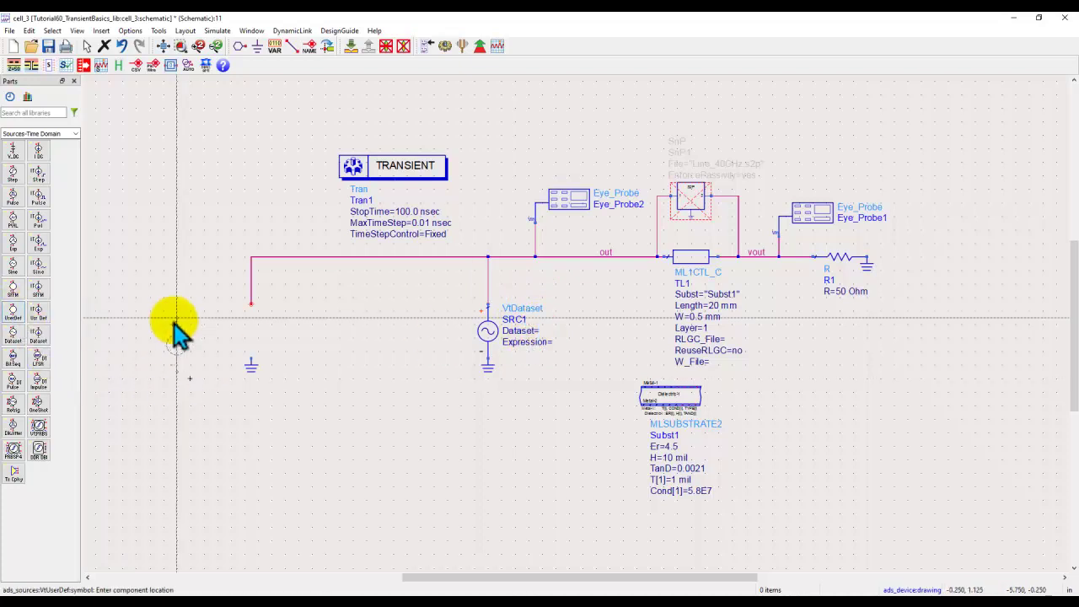
click(250, 308)
right_click(204, 282)
click(220, 284)
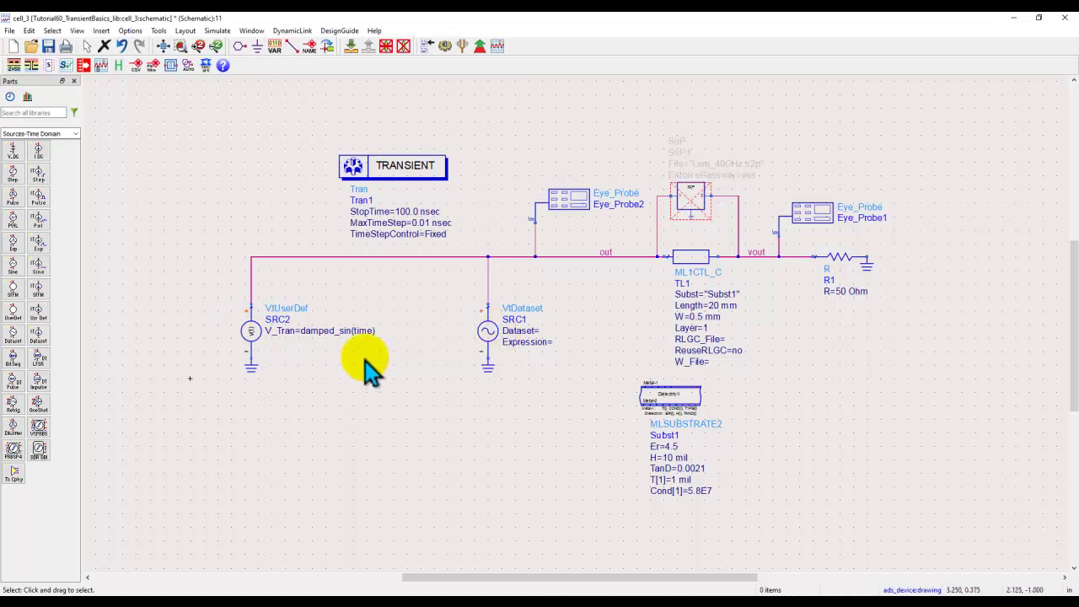
- Deactivate the VtUserDef source SRC2 and bring up the TIM Format help page
click(255, 328)
click(403, 46)
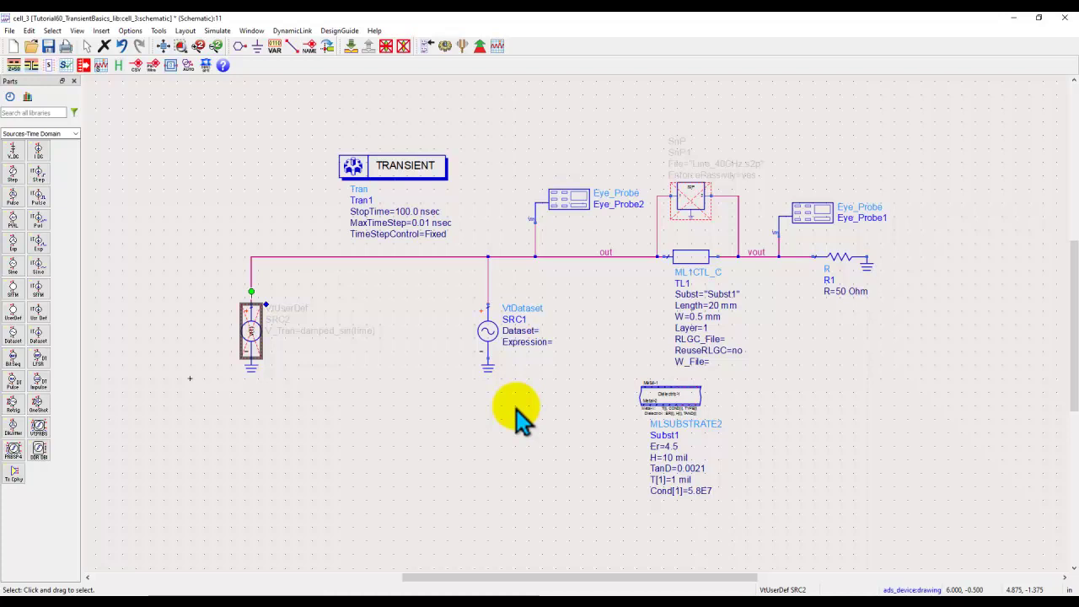
click(839, 598)
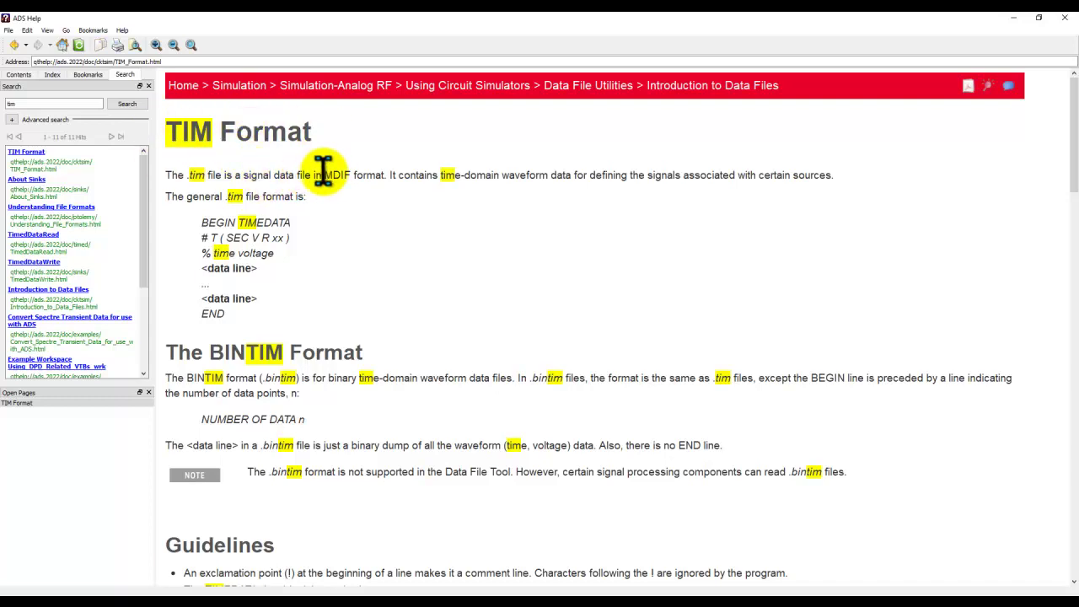
- Highlight the BEGIN TIMEDATA, # T ( SEC V R xx ), % time voltage and END lines, then reach Example .tim Files
drag(325, 175, 383, 175)
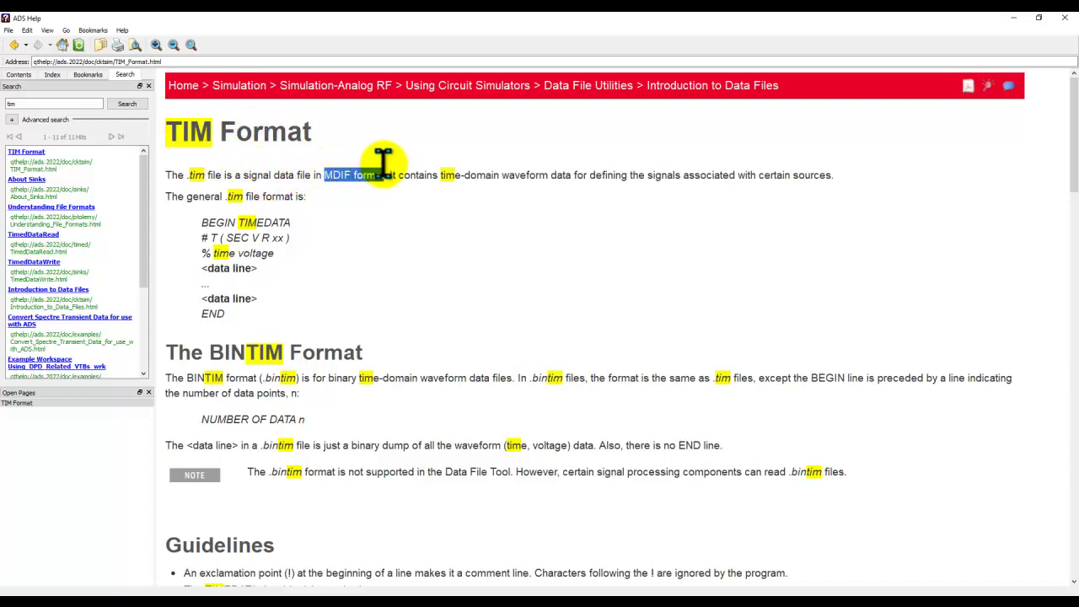
click(335, 234)
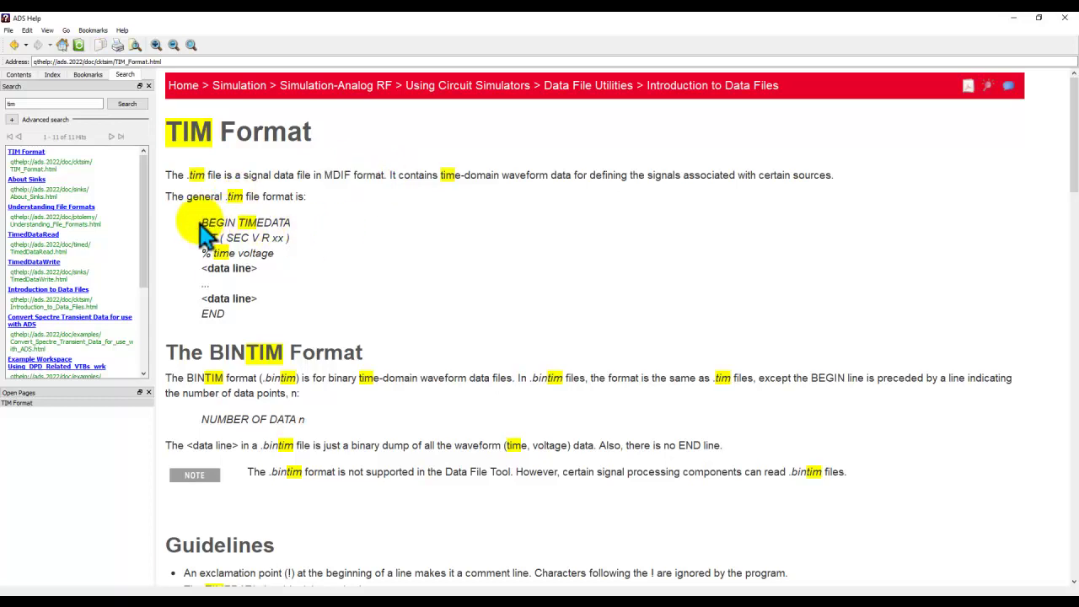
drag(203, 221, 306, 213)
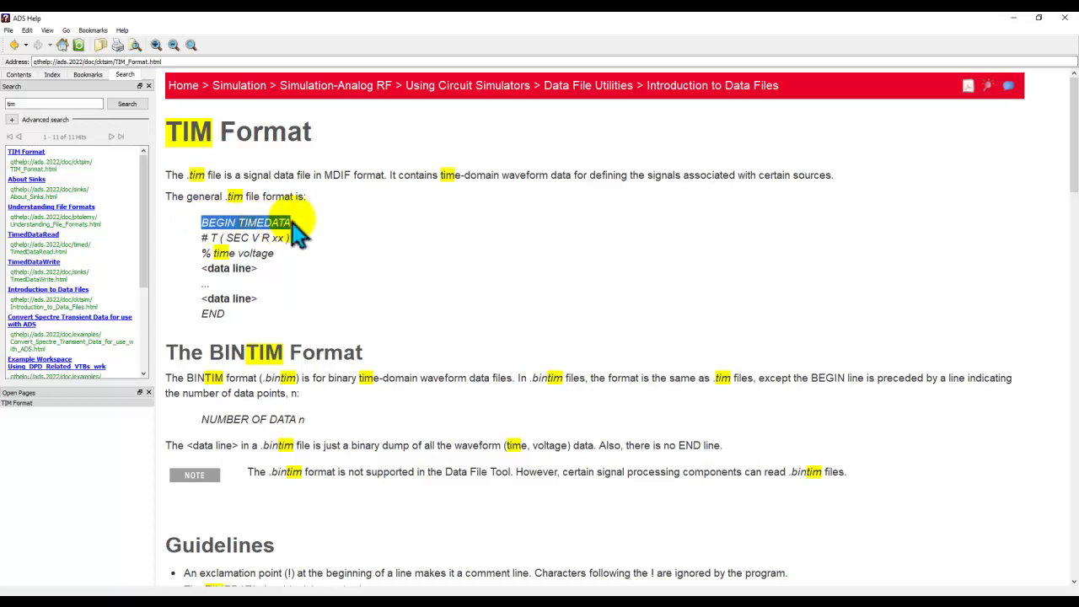
drag(196, 308, 278, 318)
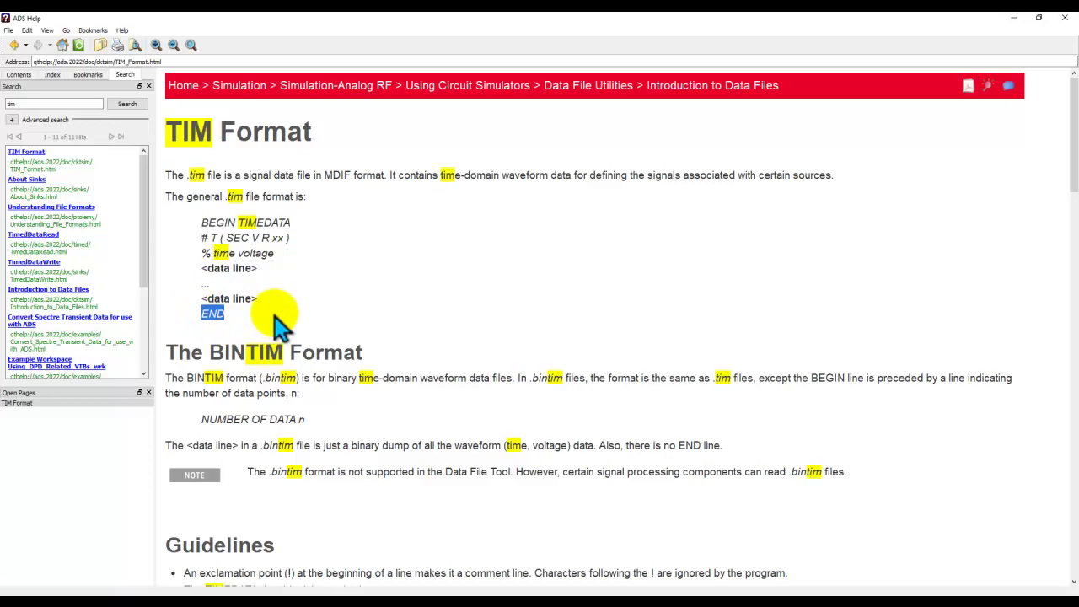
click(210, 245)
drag(211, 247, 280, 250)
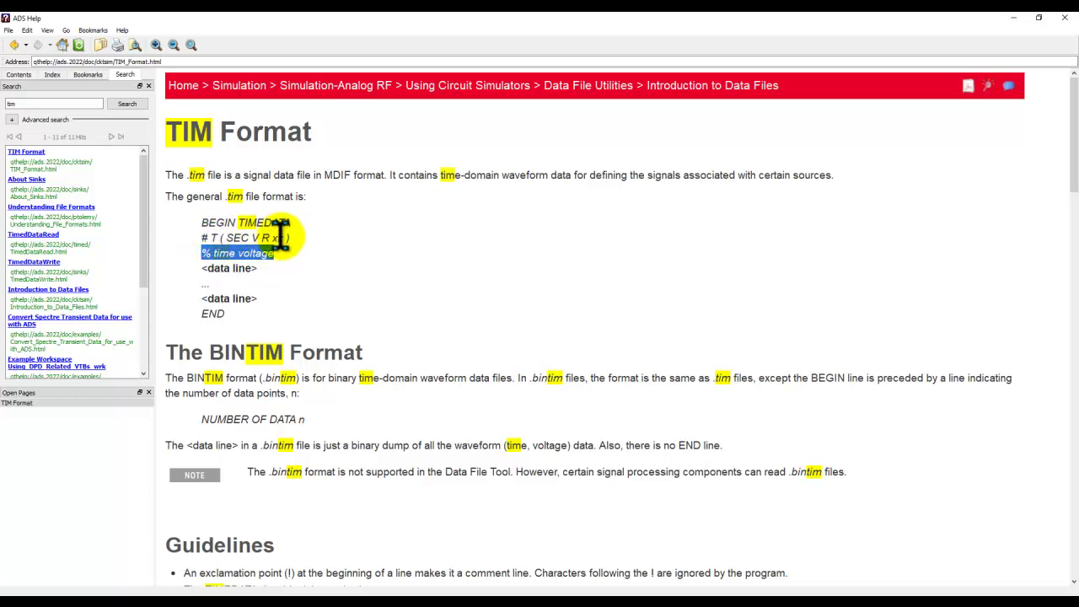
drag(287, 237, 196, 233)
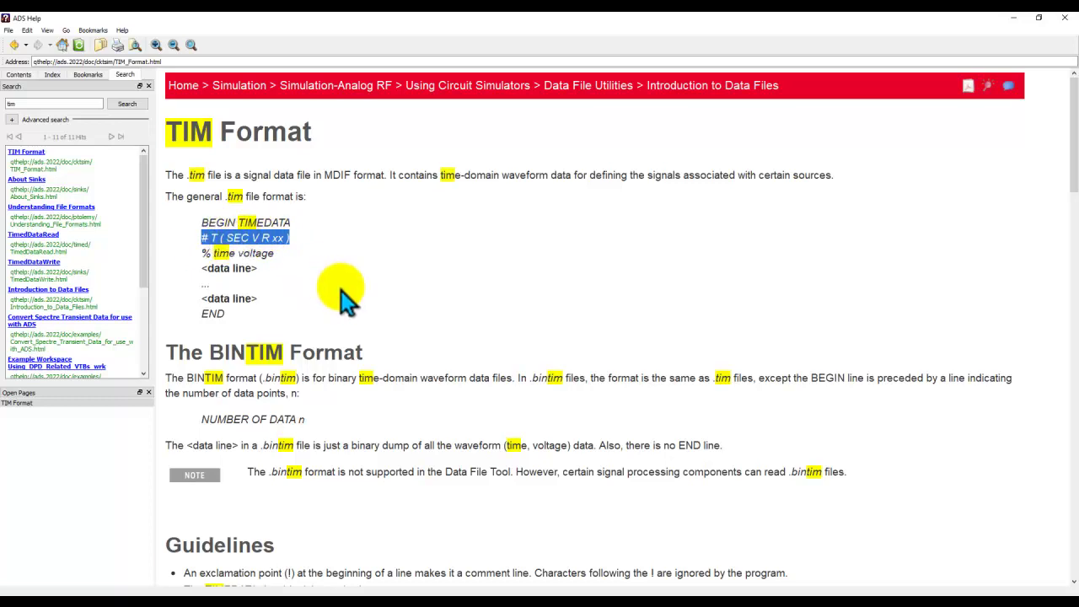
scroll(361, 299, down, 5)
scroll(357, 287, down, 6)
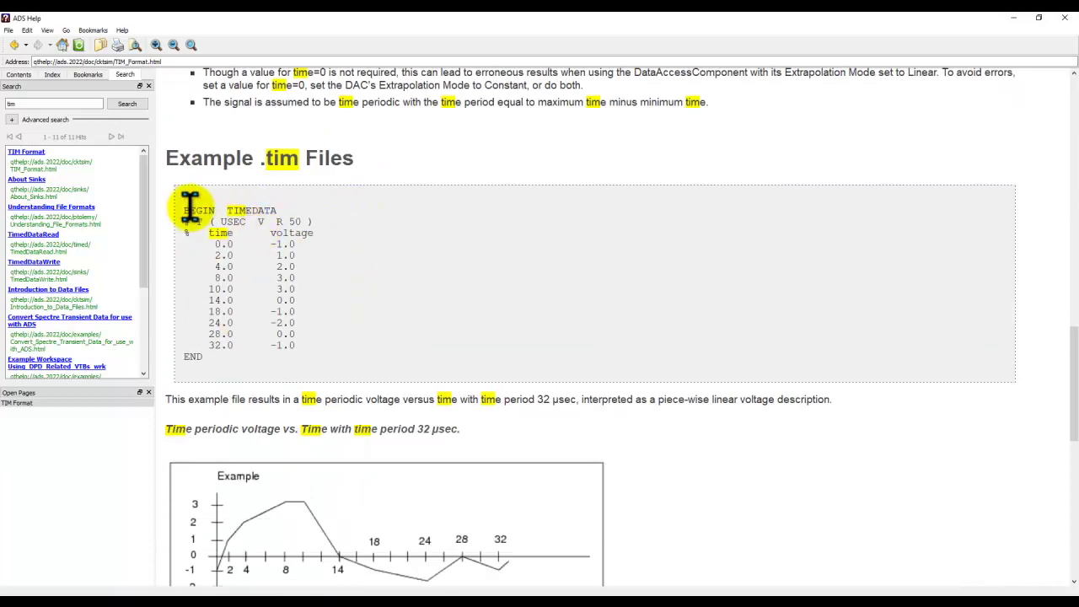
- Highlight the example's BEGIN TIMEDATA line, time/voltage header, data rows and END line
drag(184, 210, 267, 210)
drag(182, 232, 318, 232)
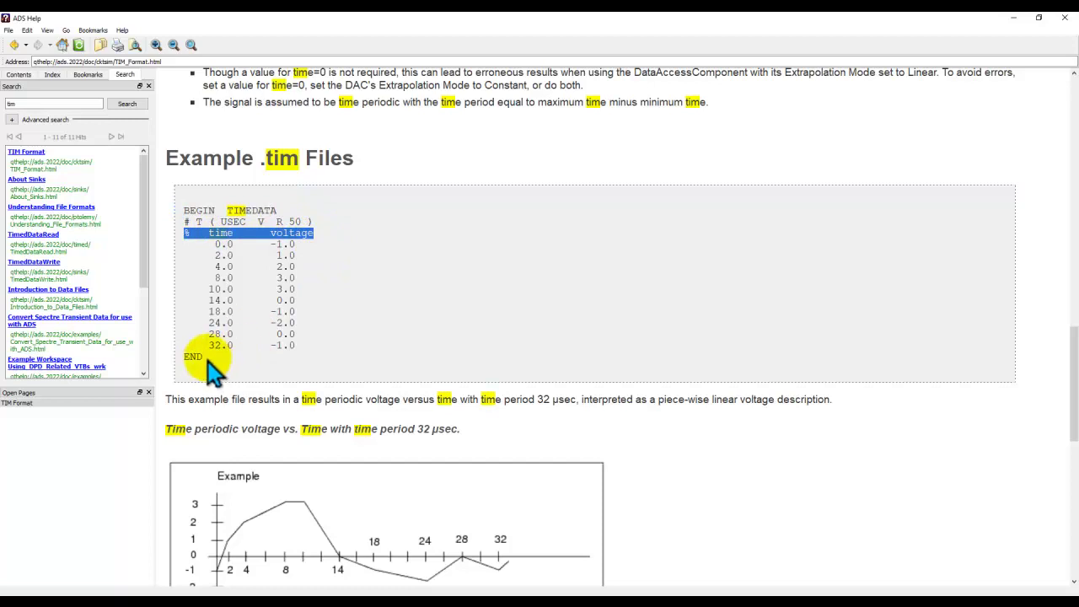
drag(204, 357, 164, 354)
drag(211, 243, 304, 358)
click(289, 321)
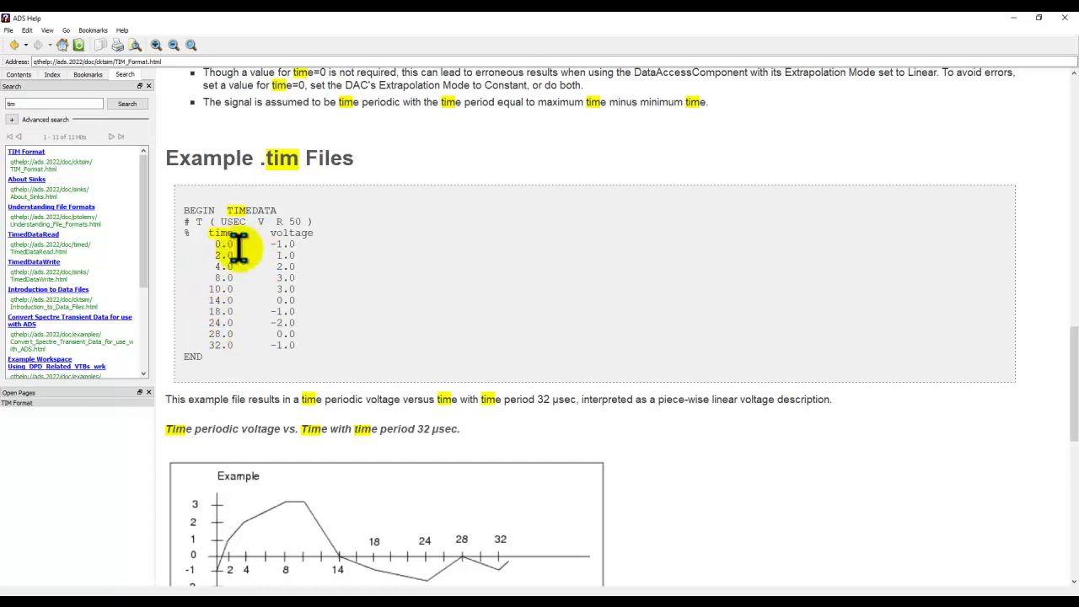
- Review the t/v column-name example and the note about renaming them to time and voltage
scroll(291, 328, down, 2)
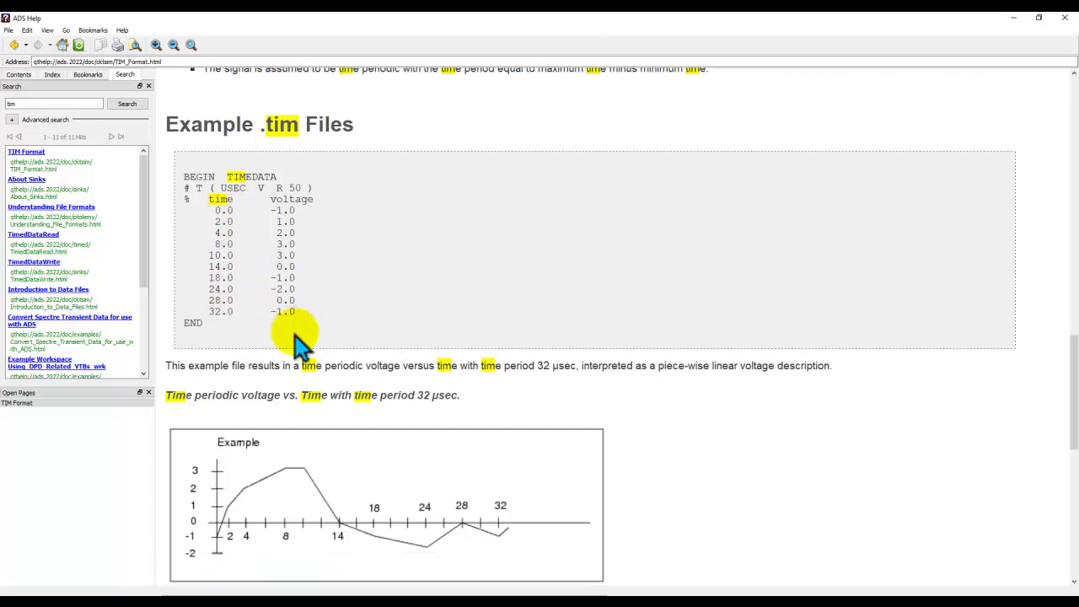
scroll(297, 354, down, 1)
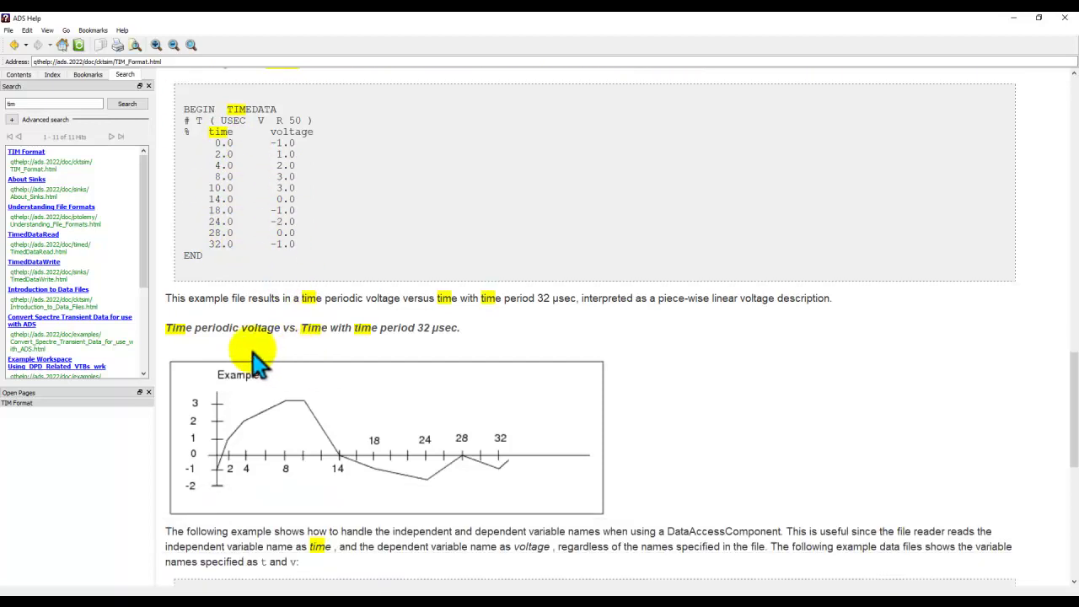
scroll(347, 427, down, 1)
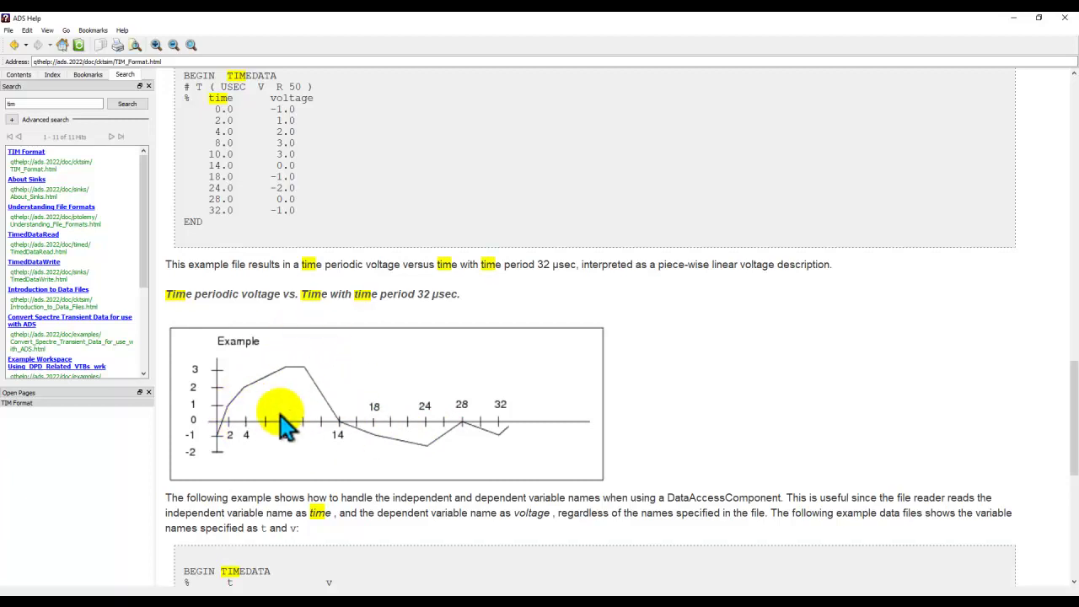
scroll(358, 396, down, 3)
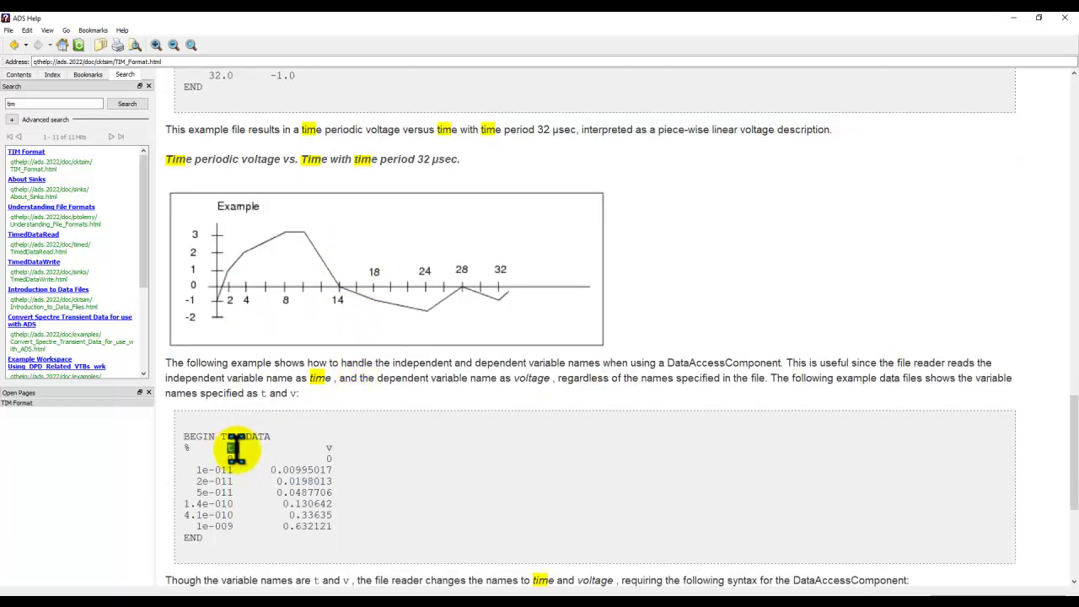
double_click(329, 446)
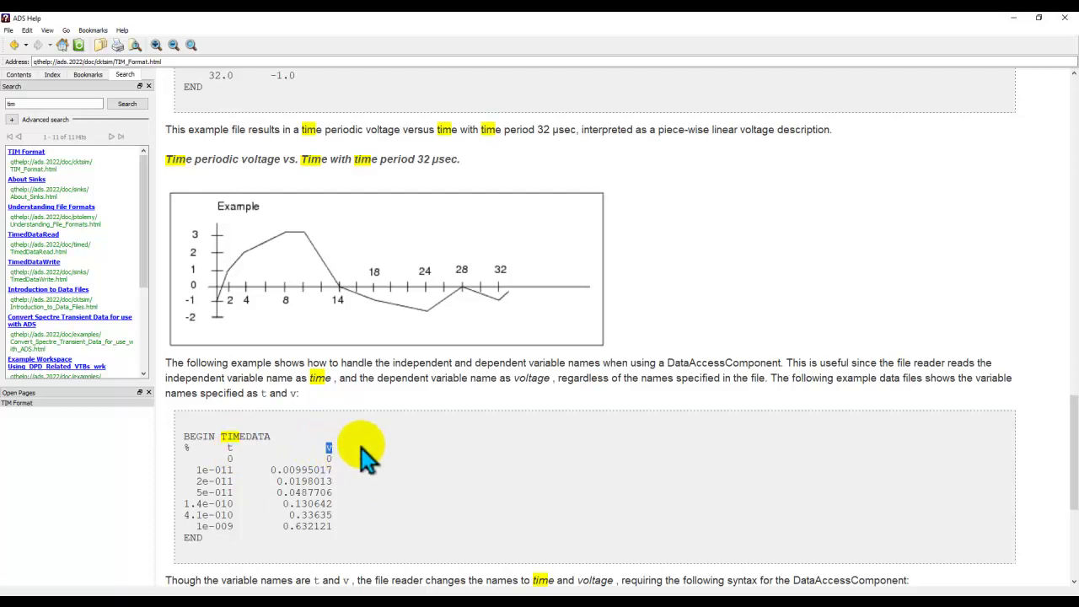
double_click(229, 446)
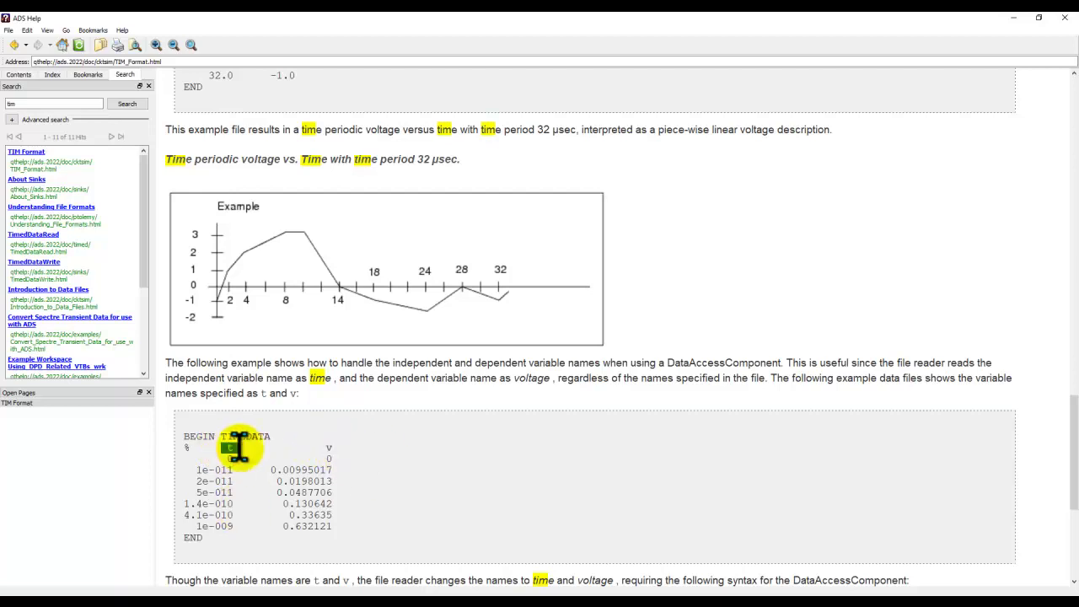
double_click(329, 447)
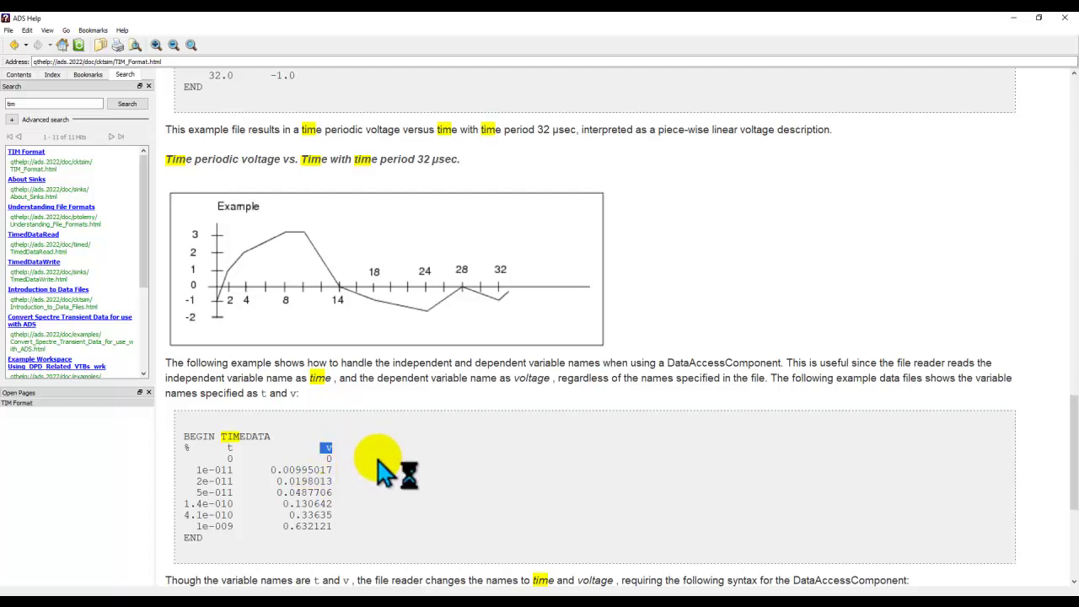
scroll(379, 472, down, 2)
drag(356, 512, 632, 508)
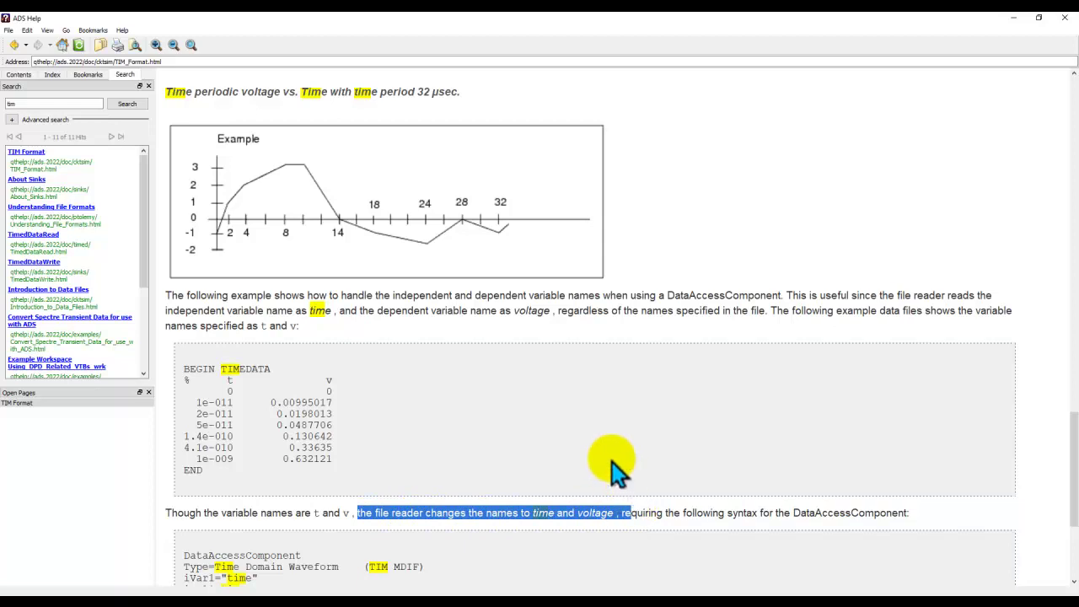
click(608, 470)
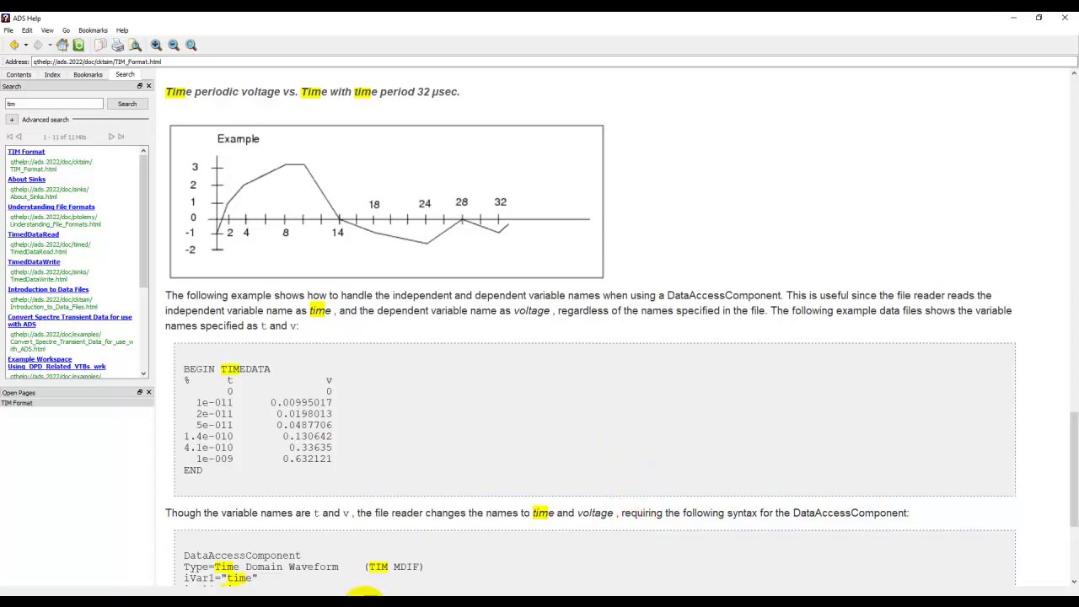
- Open the Desktop folder in File Explorer and right-click the Silicon_Output text file
click(362, 594)
click(179, 223)
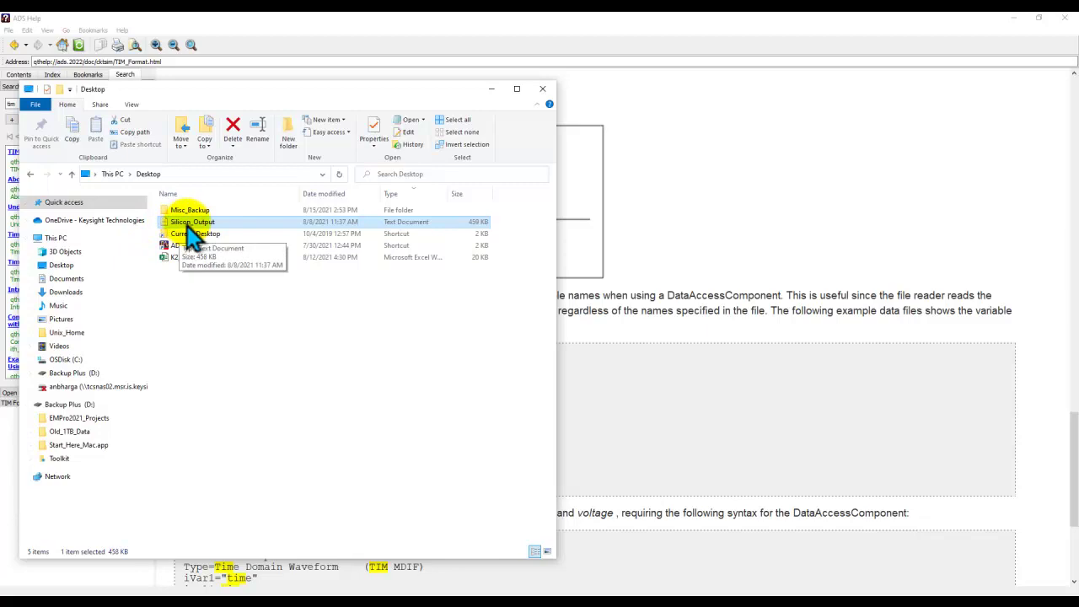
right_click(187, 225)
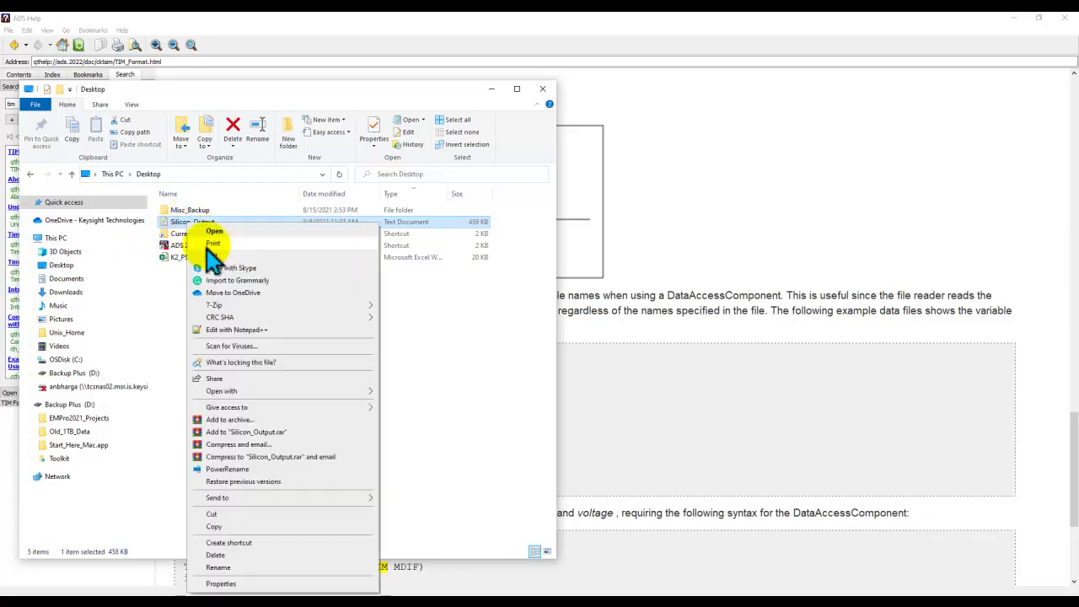
- Open Silicon_Output in Notepad++, confirm its BEGIN TIMEDATA header and final END line, then close it
click(233, 328)
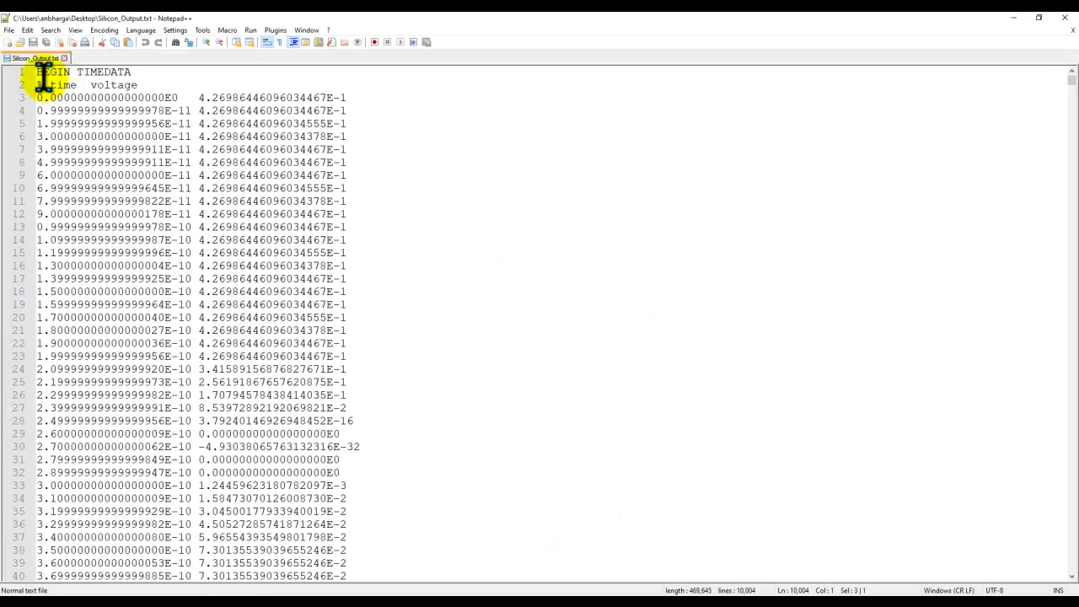
mouse_move(39, 72)
mouse_down()
mouse_move(125, 71)
mouse_move(128, 84)
mouse_move(38, 84)
mouse_up()
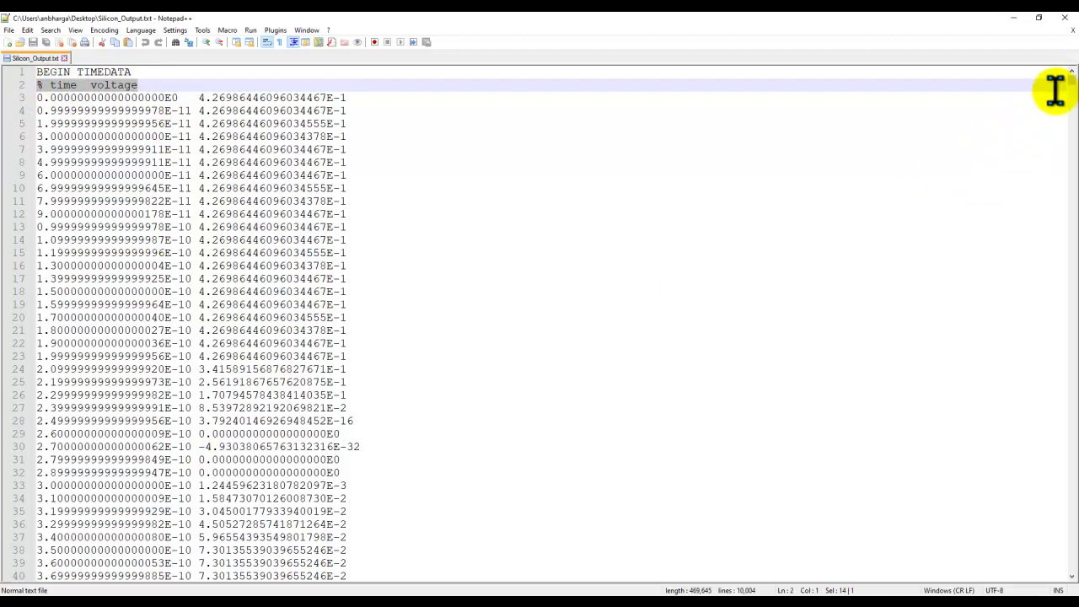
drag(1071, 92, 1064, 576)
drag(73, 562, 44, 565)
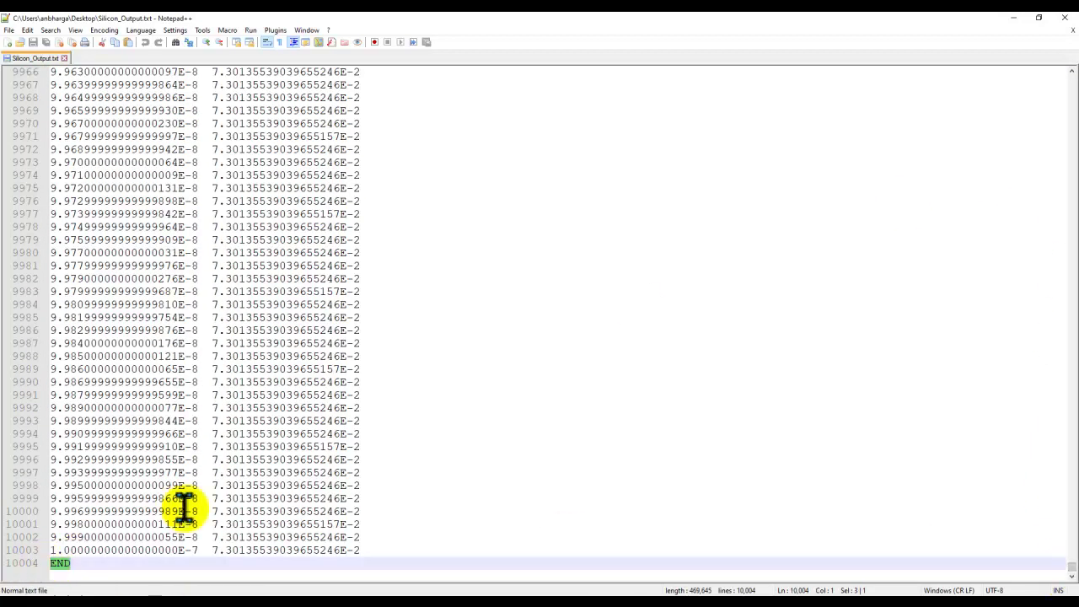
drag(1068, 573, 1070, 80)
click(1064, 18)
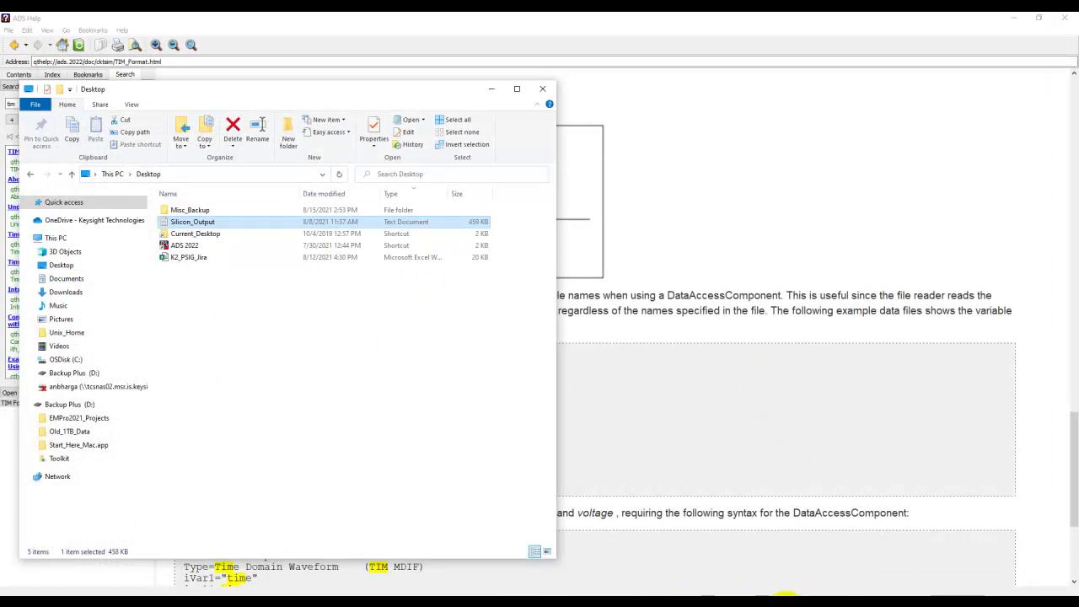
- Return to the ADS schematic, open a new Data Display window, and launch the dftool data file tool
click(783, 578)
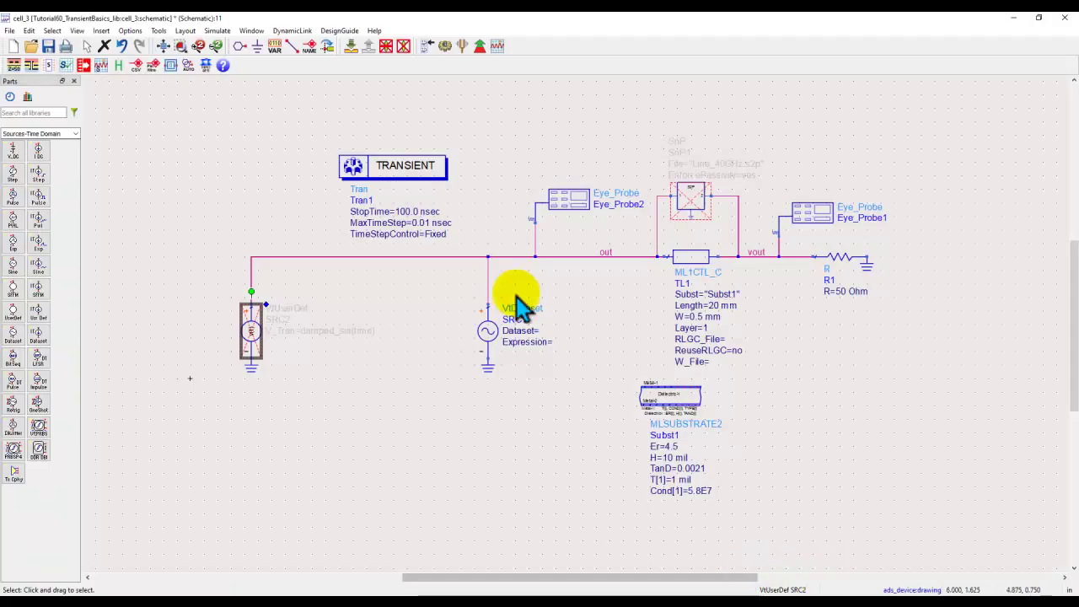
click(386, 434)
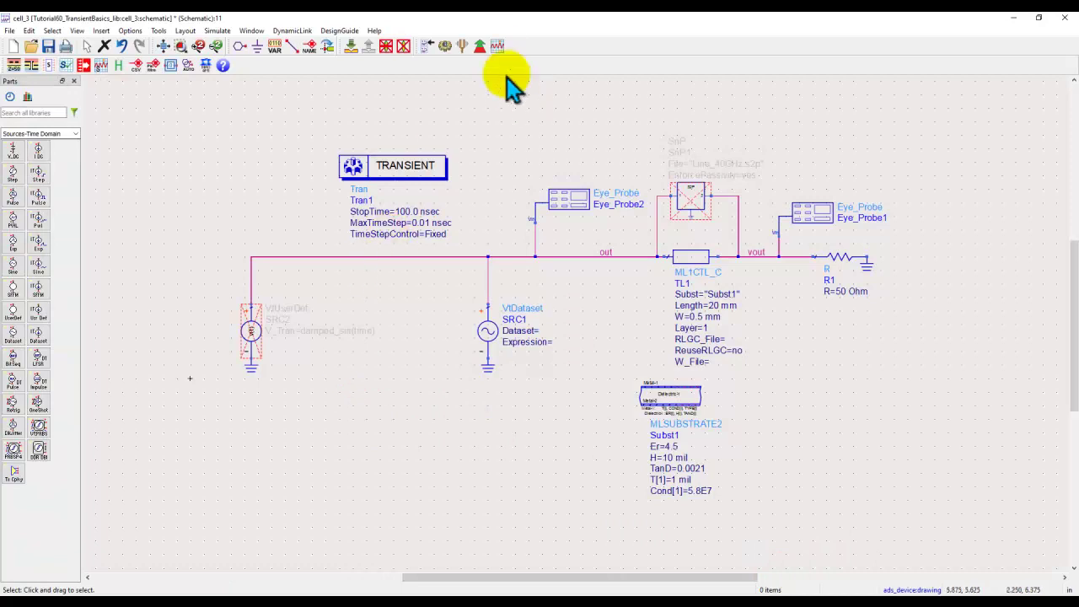
click(497, 46)
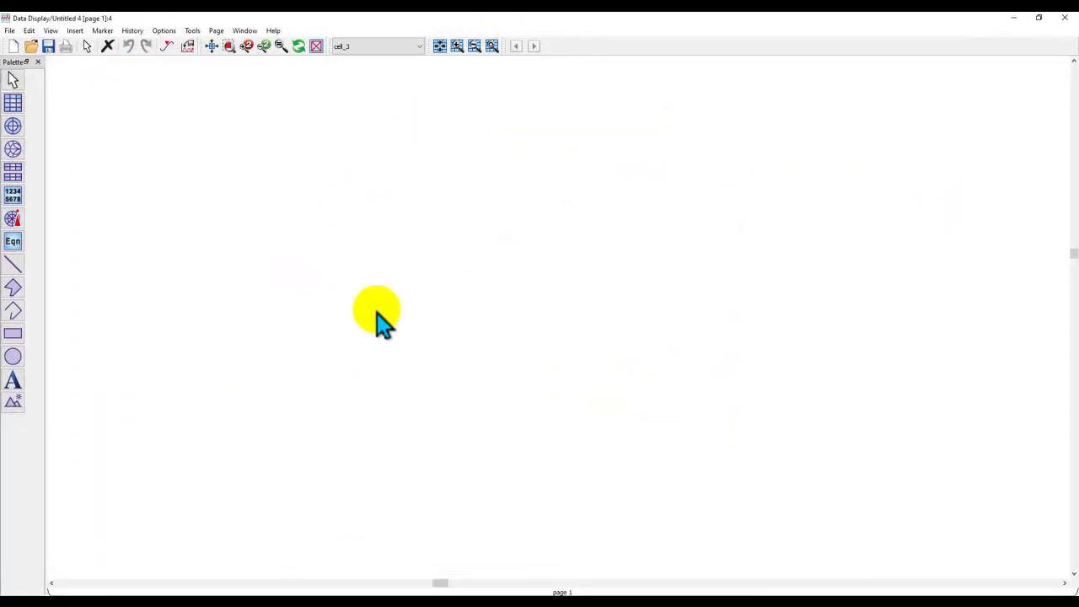
click(188, 48)
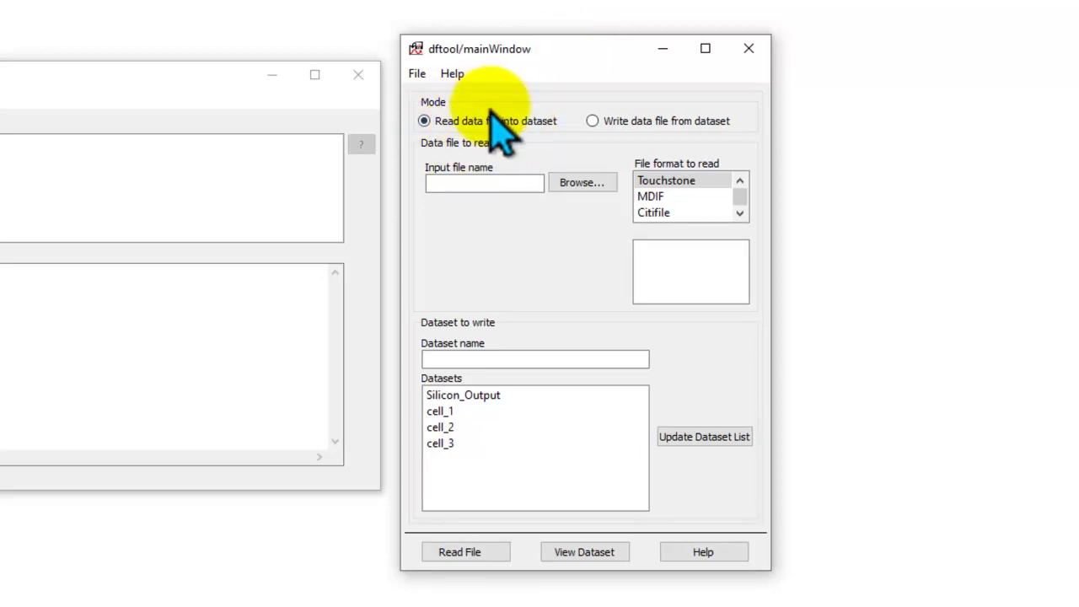
- Choose Silicon_Output.txt on the Desktop as the input data file
click(581, 185)
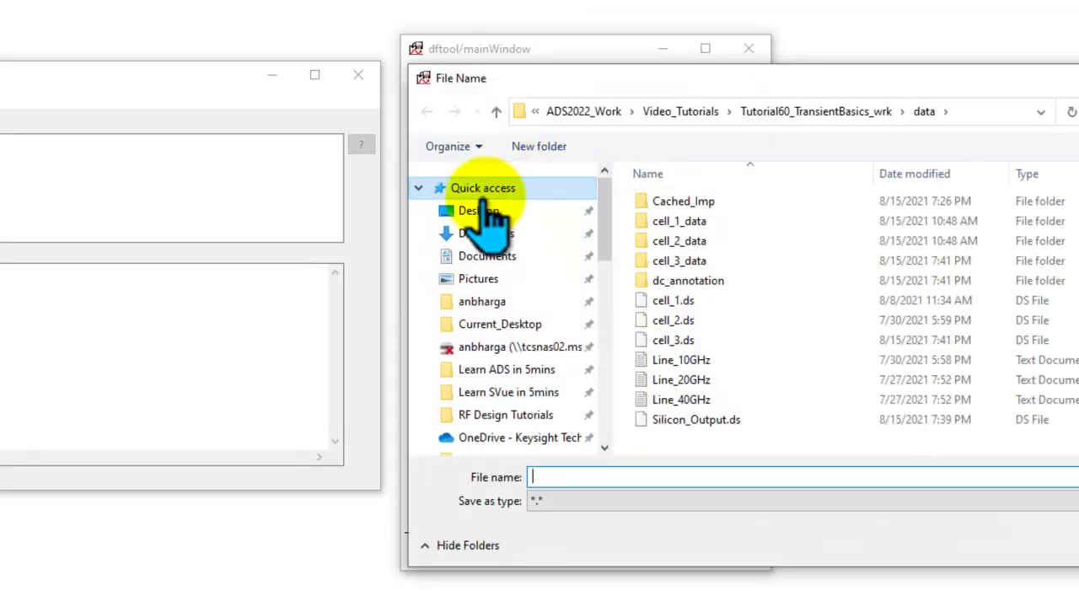
click(514, 212)
click(671, 289)
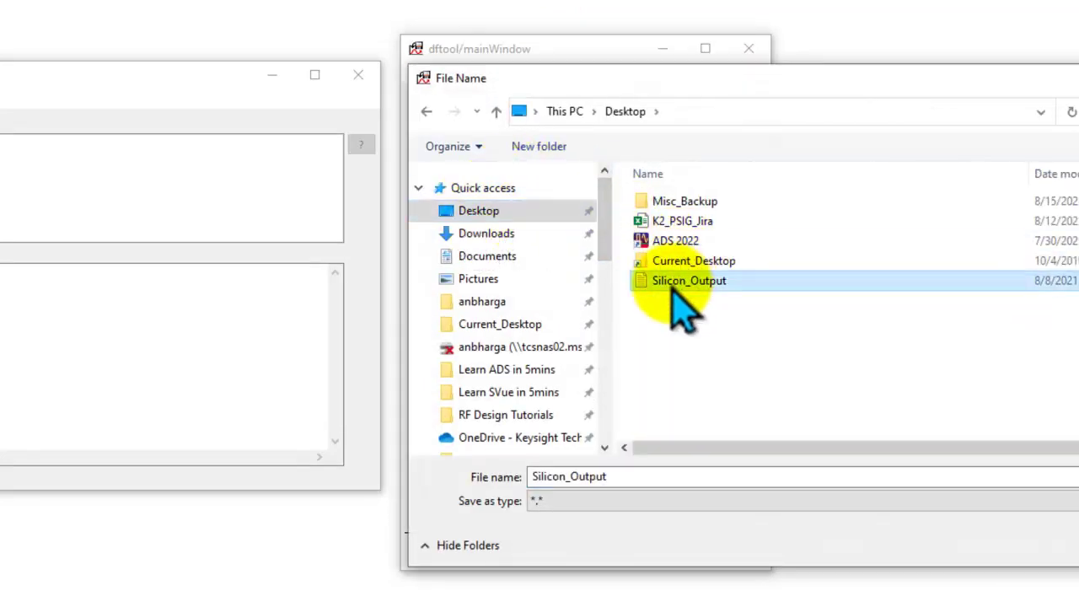
double_click(674, 295)
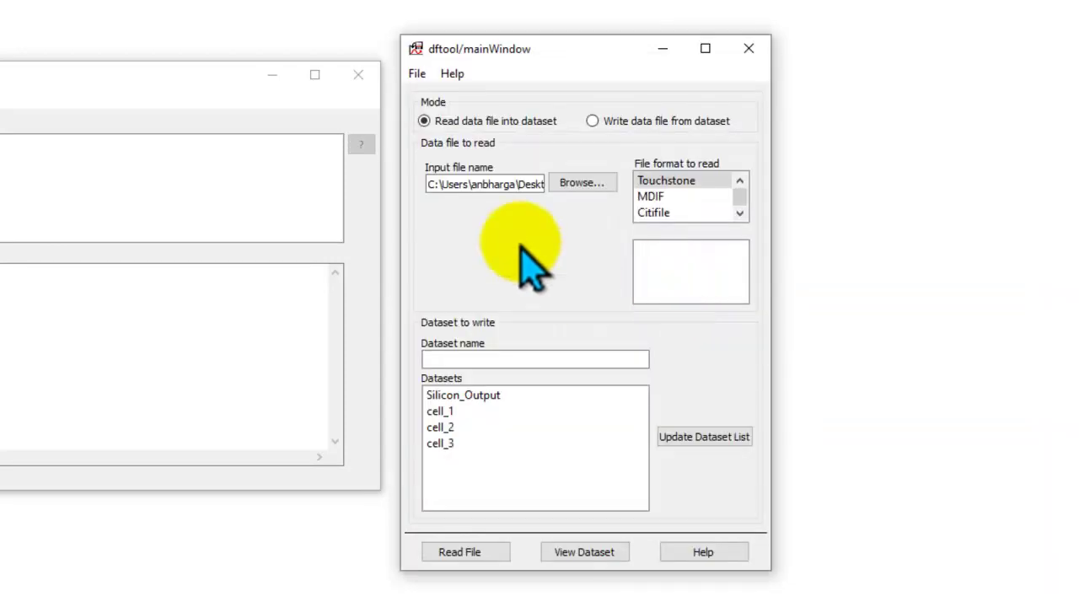
- Set the file format to MDIF with sub type TIM MDIF
click(650, 197)
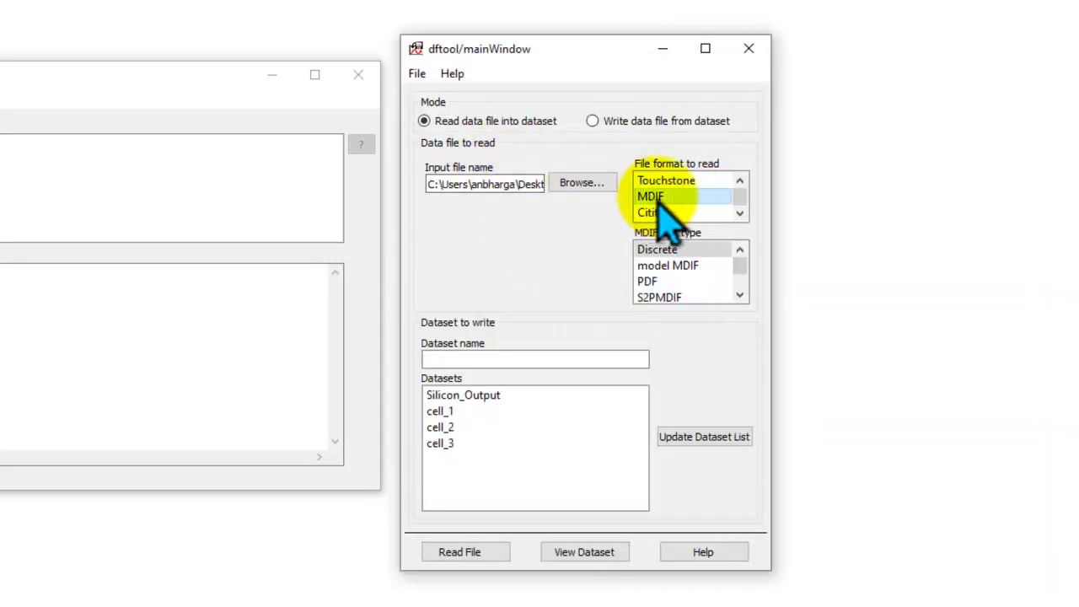
click(739, 295)
click(739, 295)
click(739, 295)
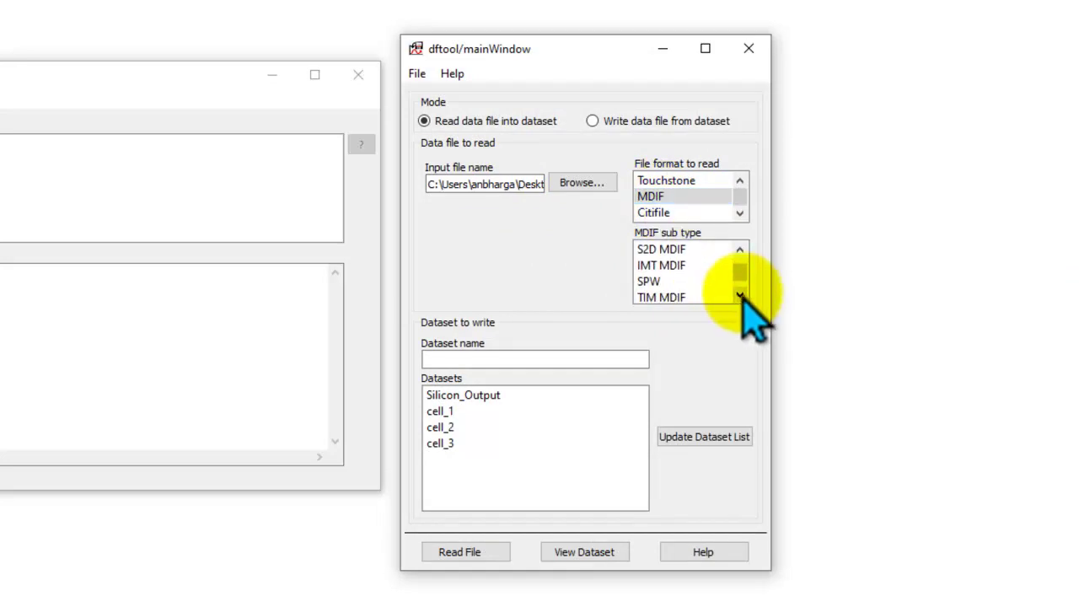
click(696, 291)
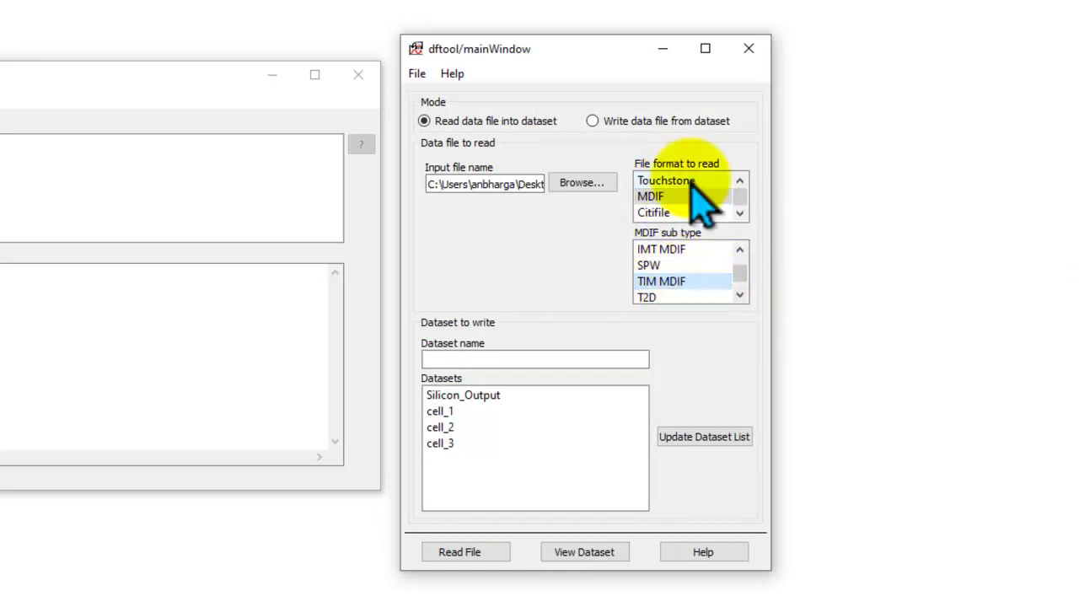
- Name the dataset Silicon_Output and read the file, accepting the overwrite and .txt suffix warnings
click(455, 359)
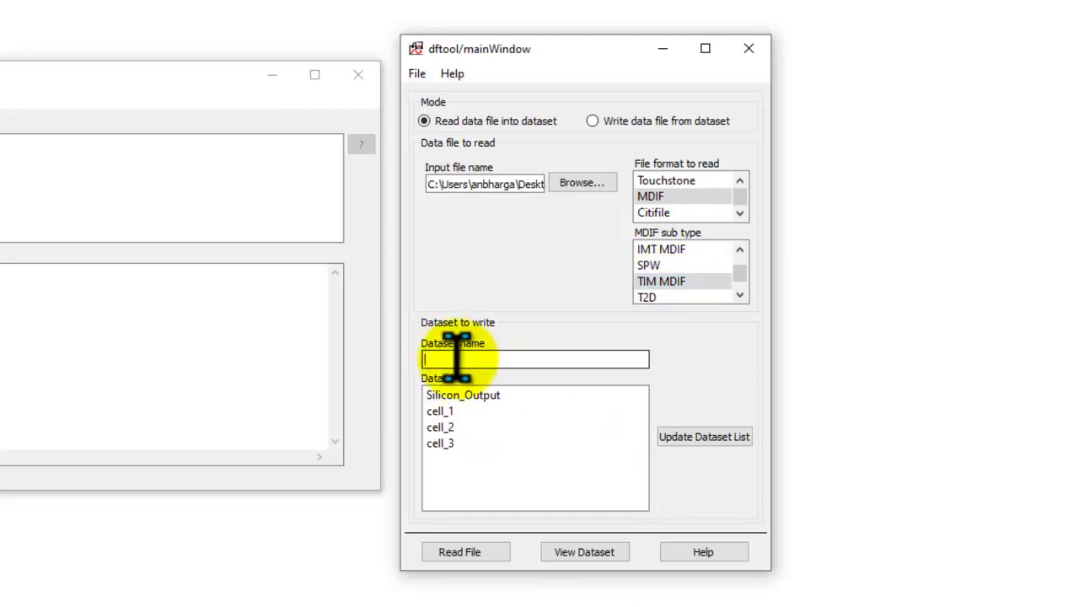
click(479, 395)
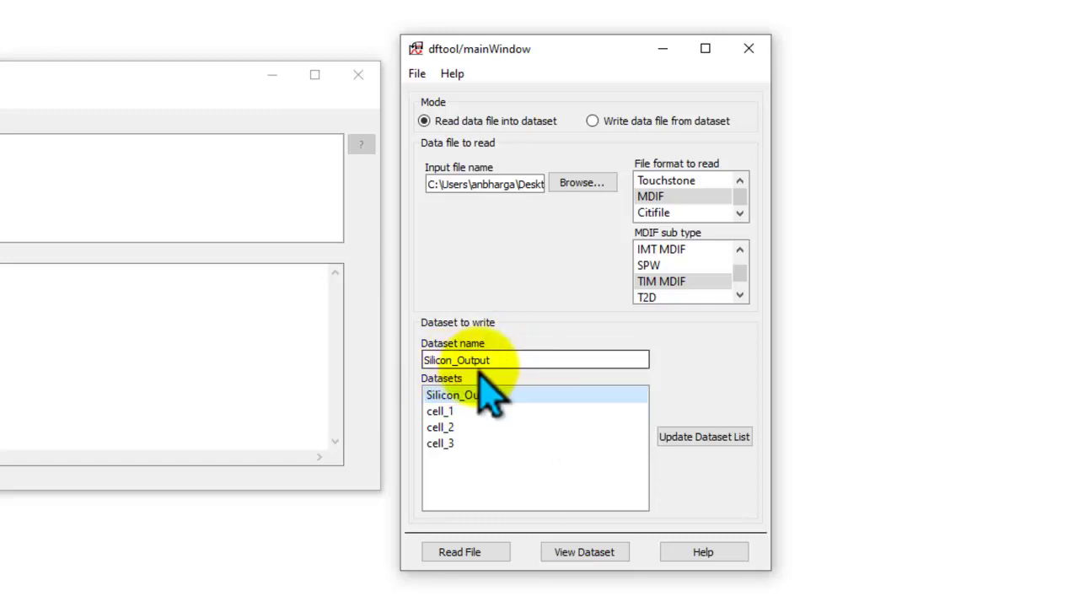
click(460, 552)
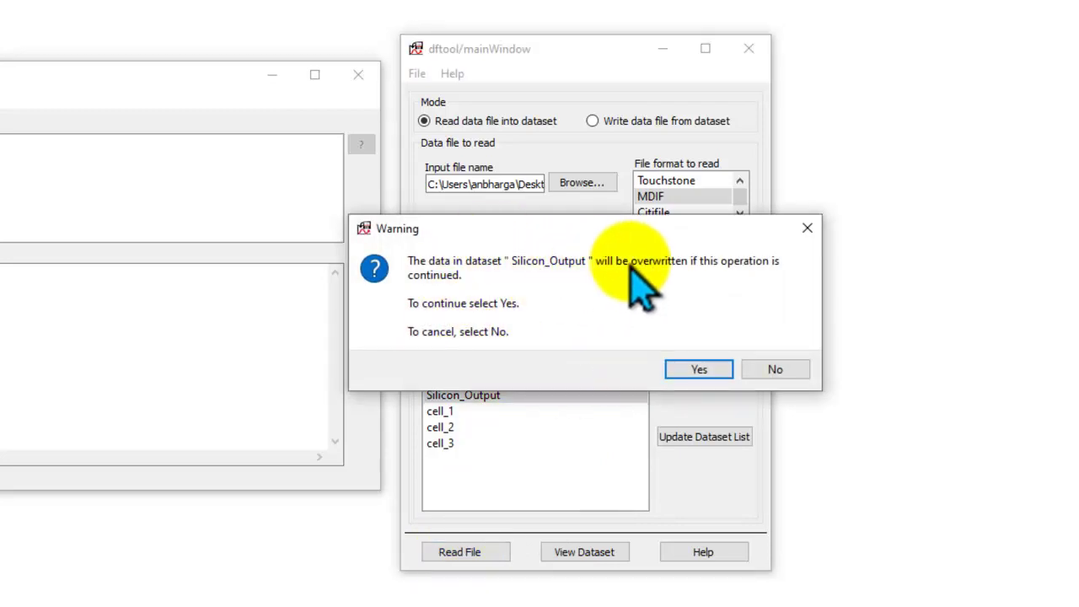
click(695, 371)
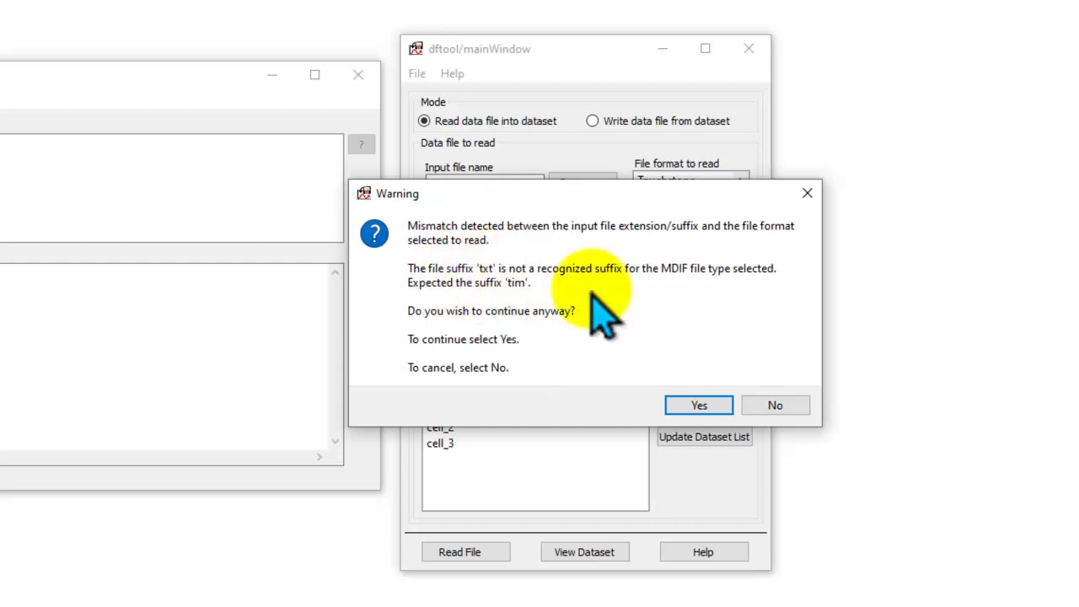
click(698, 408)
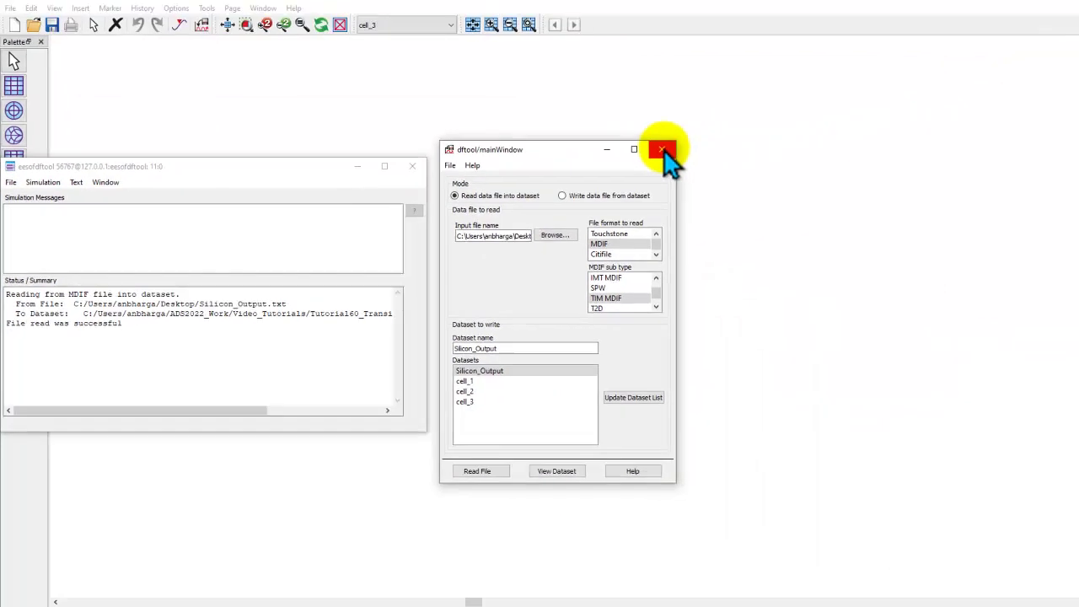
- Close dftool and make Silicon_Output the default dataset in the data display
click(1035, 45)
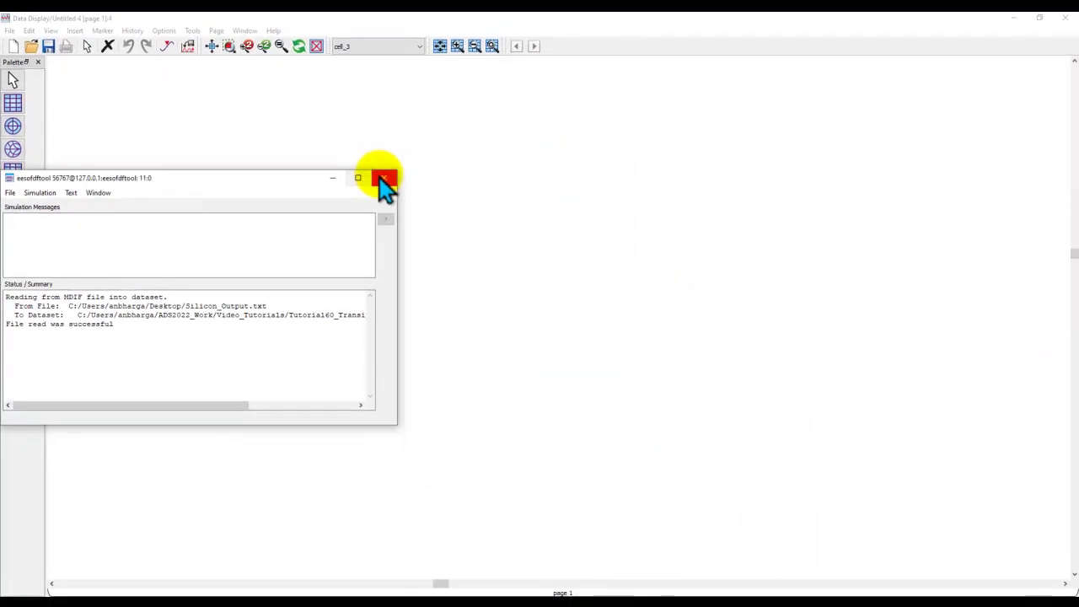
click(383, 178)
click(364, 47)
click(360, 81)
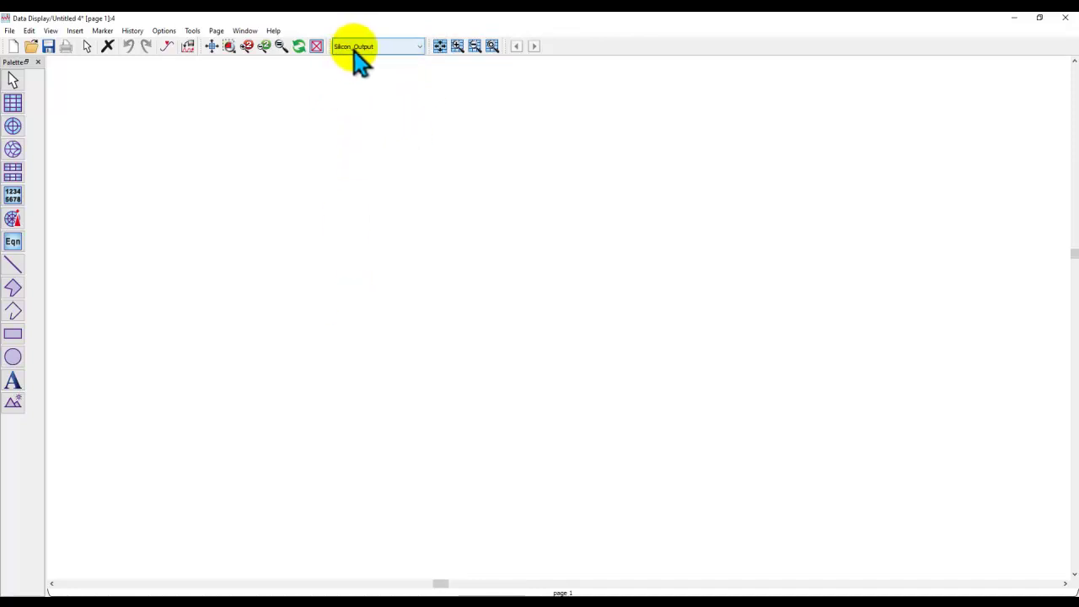
- Insert a rectangular plot of the voltage trace versus time
click(12, 102)
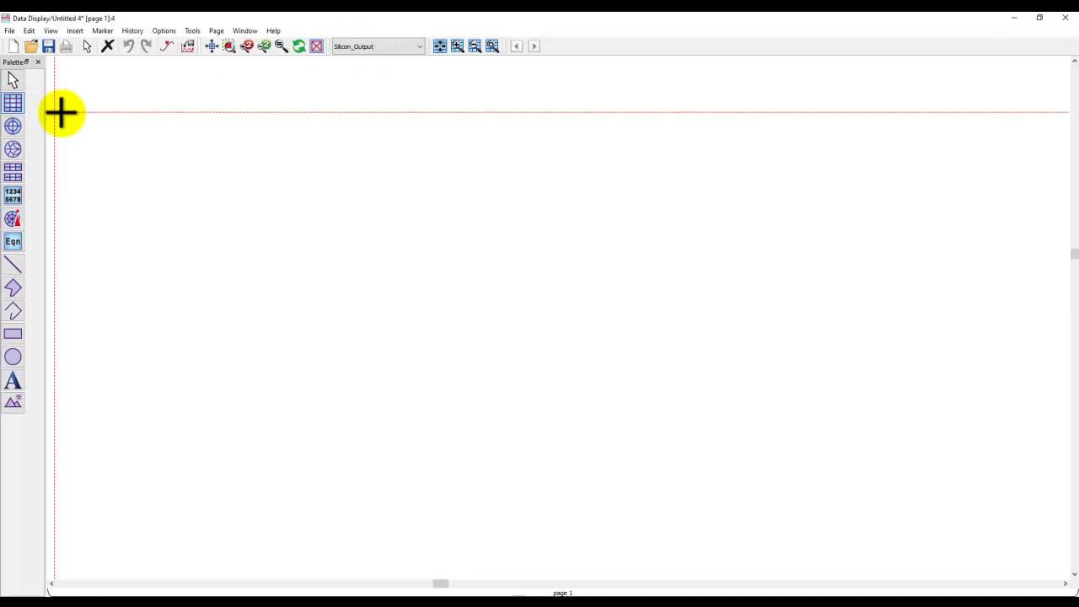
click(214, 140)
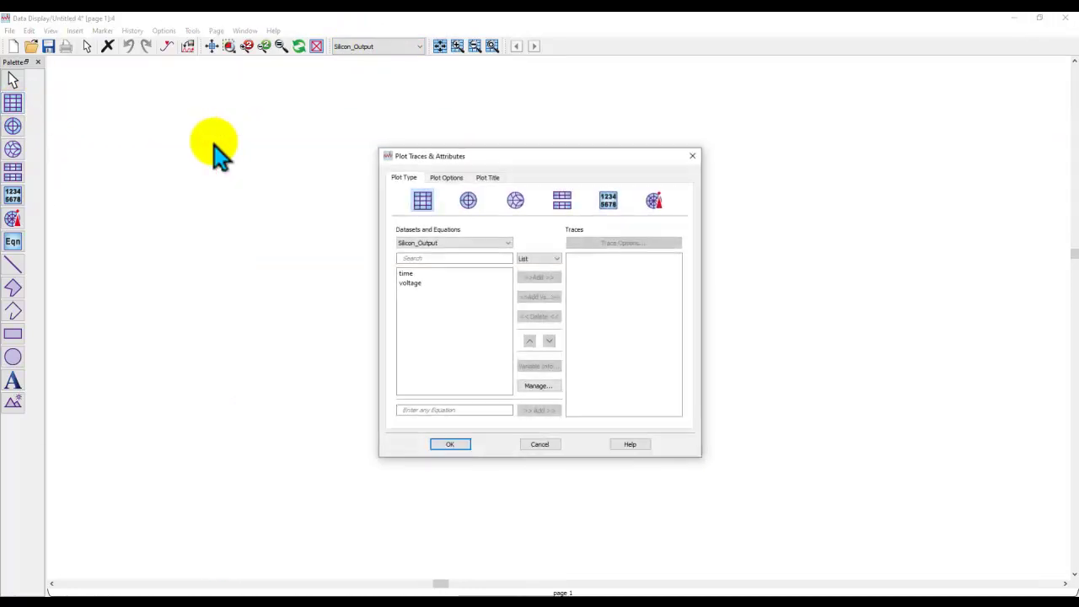
click(413, 284)
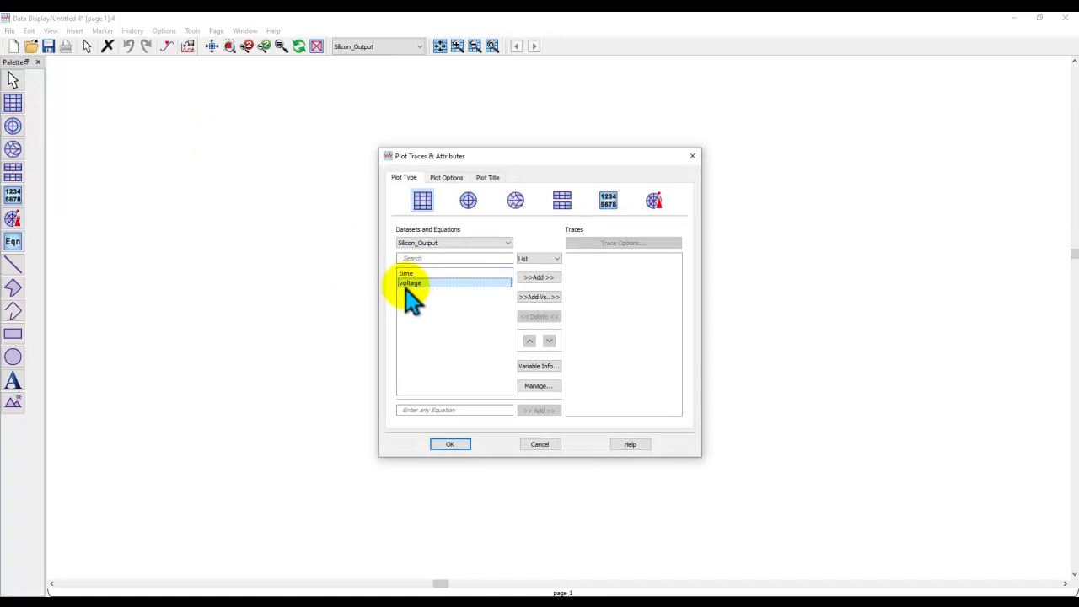
click(531, 277)
click(448, 447)
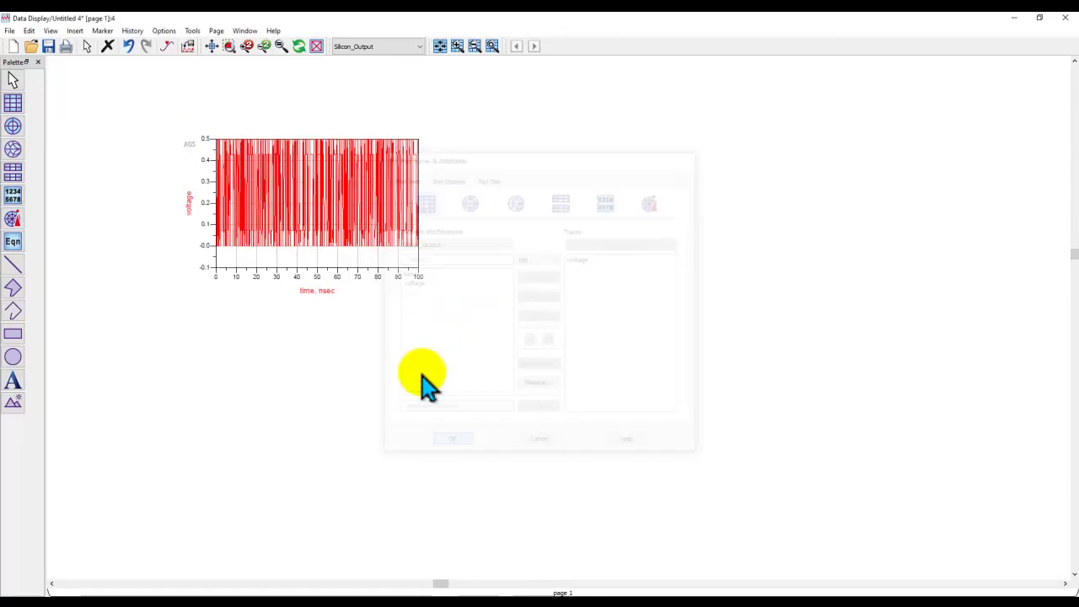
scroll(548, 324, up, 3)
- Zoom the plot to the 38–50 ns window, then return to the cell_3 schematic
click(492, 45)
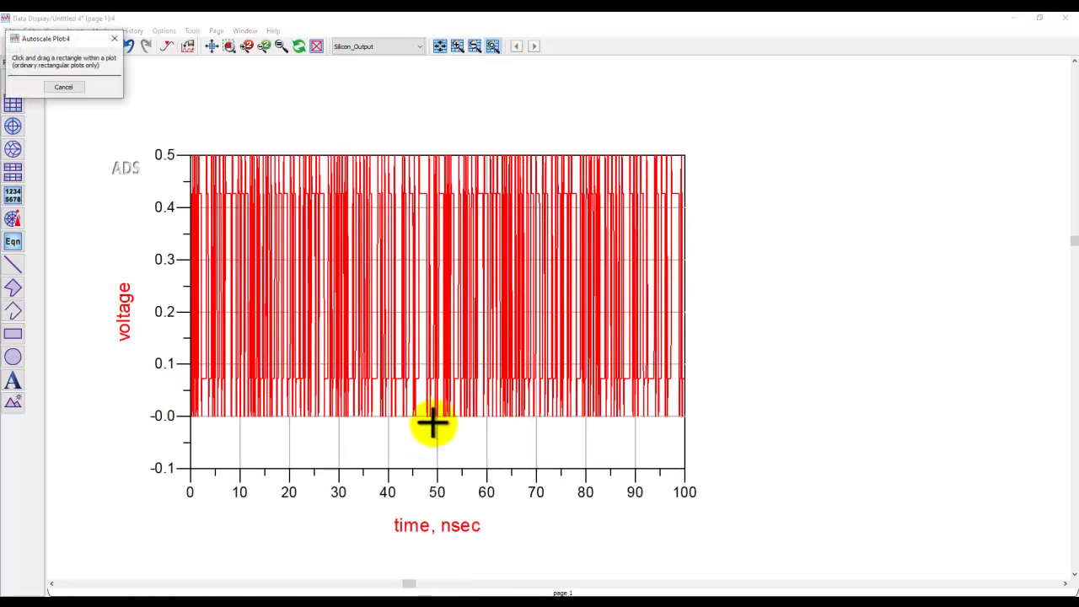
drag(430, 421, 371, 206)
drag(381, 145, 382, 147)
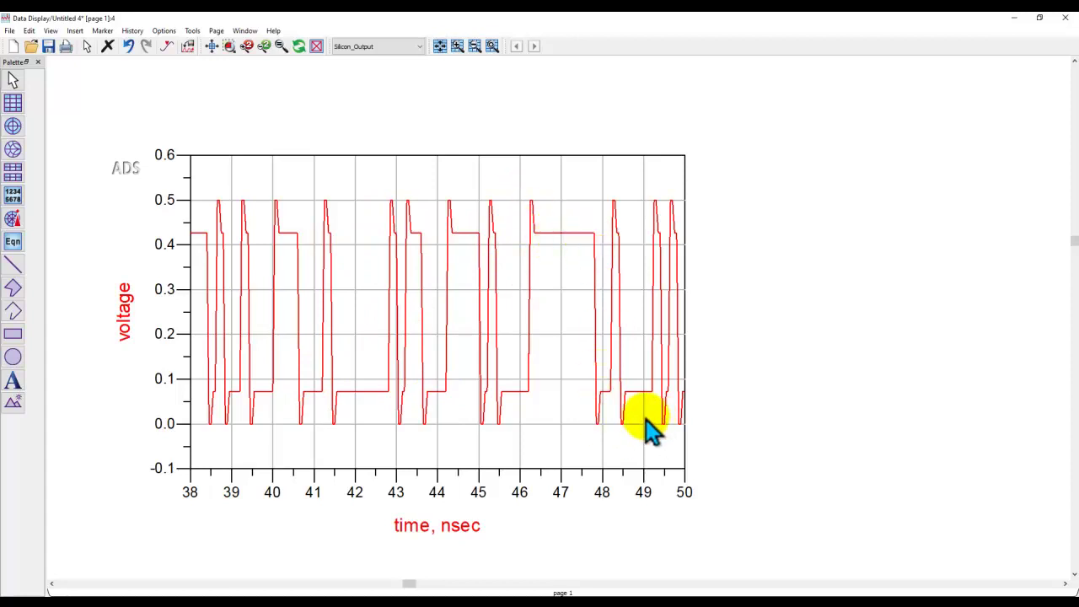
click(758, 598)
click(782, 571)
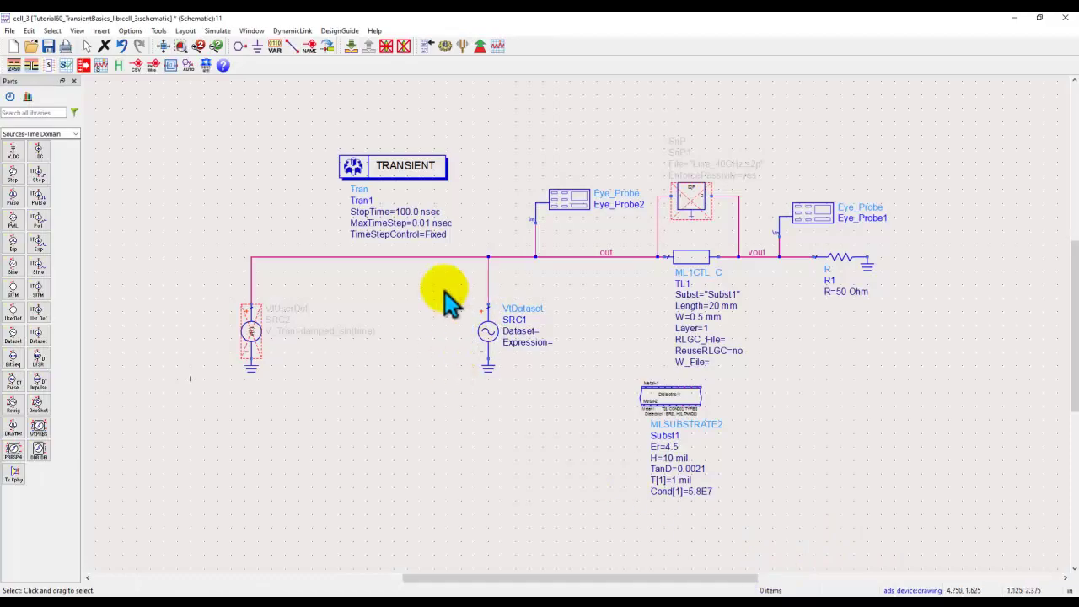
- In SRC1's parameters, select the Silicon_Output.ds dataset file and set Expression to voltage
double_click(491, 331)
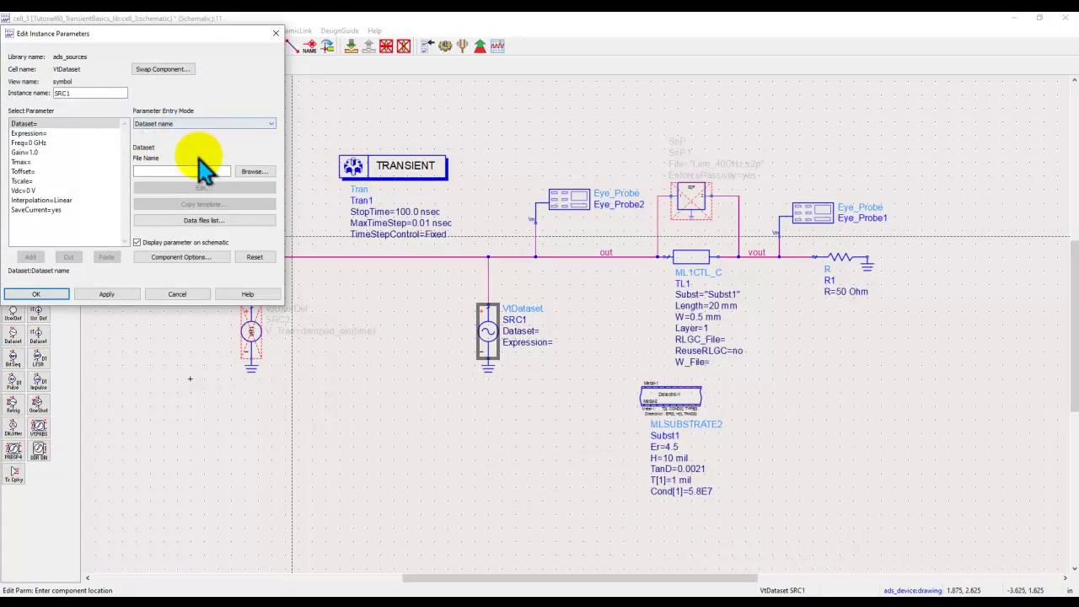
click(252, 172)
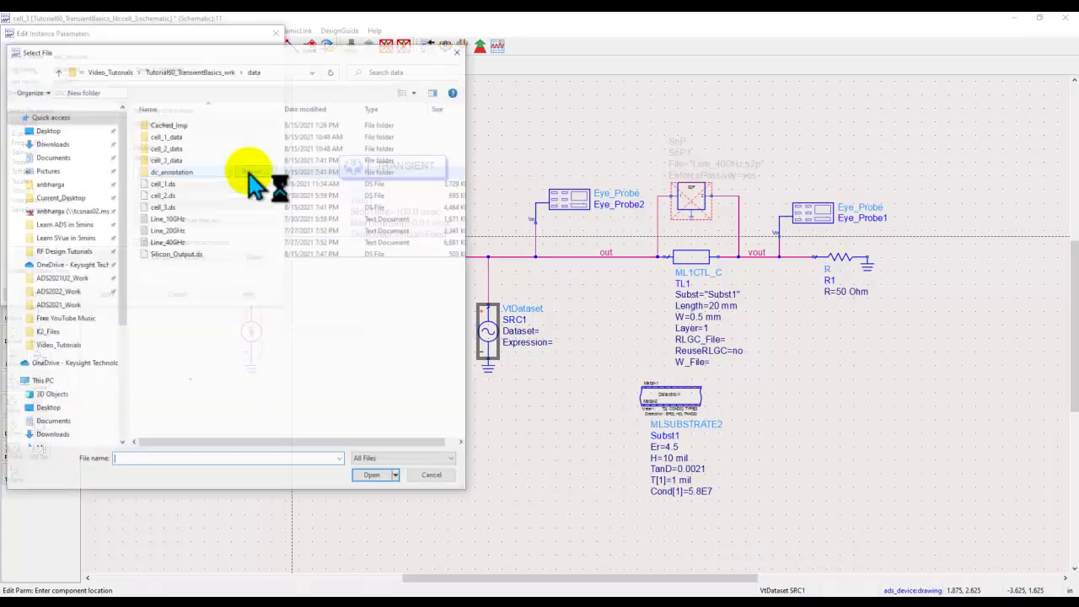
click(175, 254)
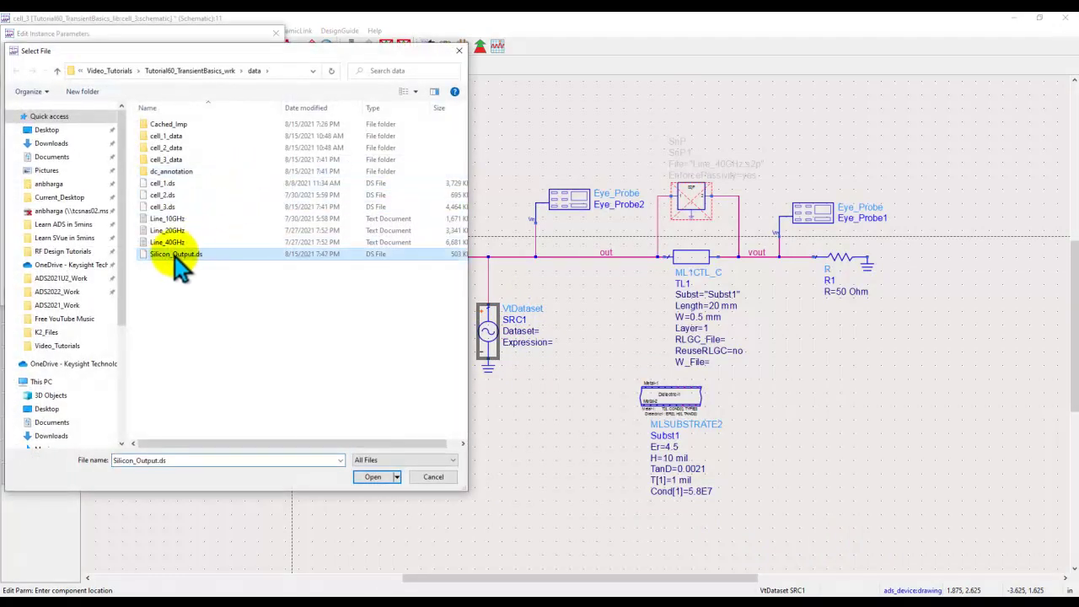
click(372, 476)
click(38, 134)
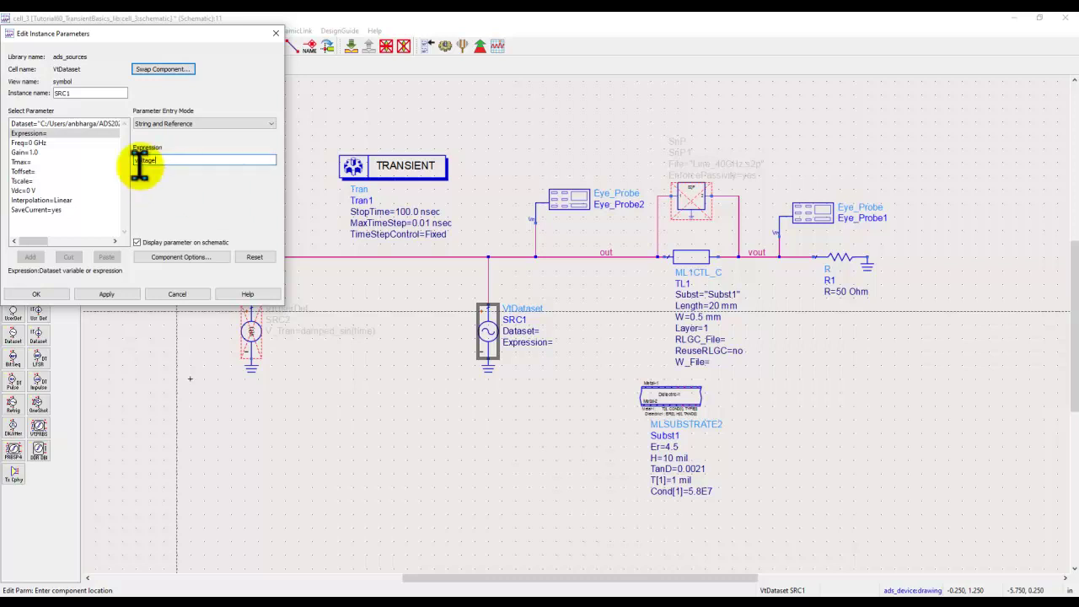
click(91, 293)
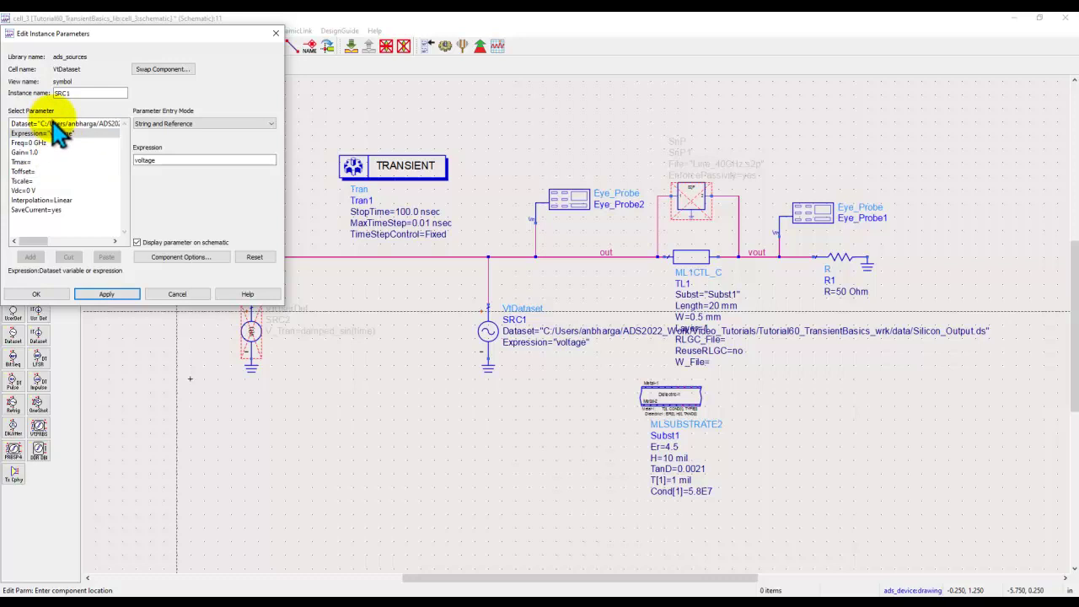
click(37, 294)
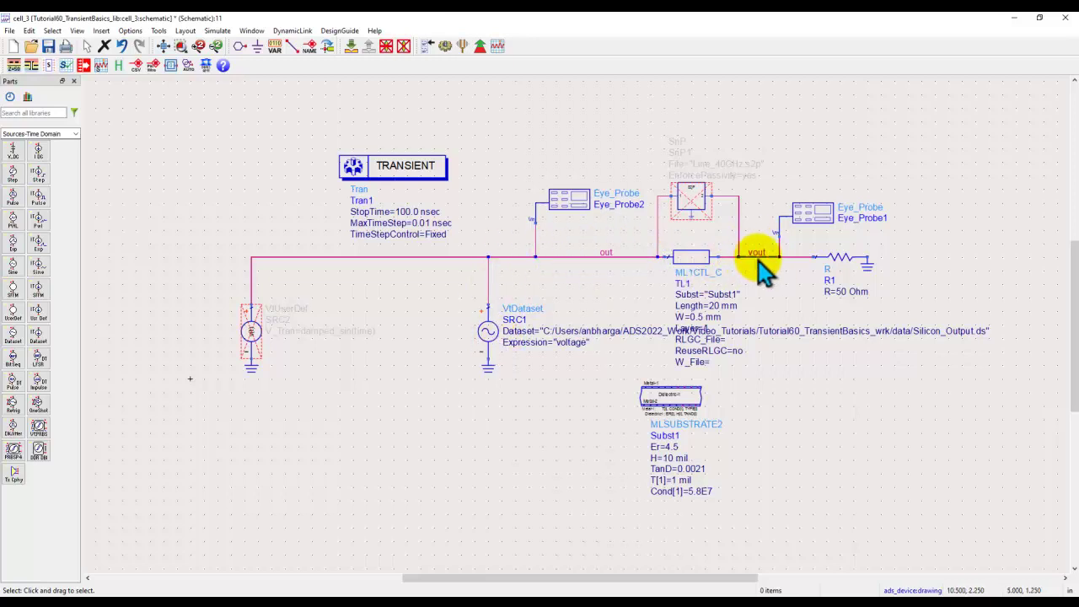
- Run the transient simulation, check the out/vout waveforms and eye diagrams, then close the results and status windows
click(445, 46)
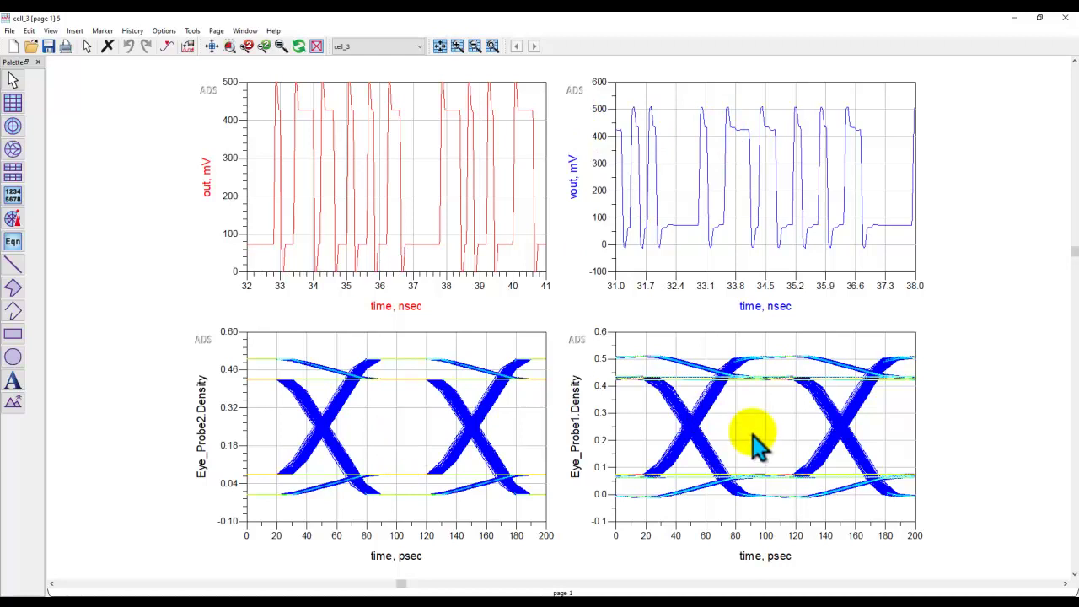
click(1063, 19)
click(382, 176)
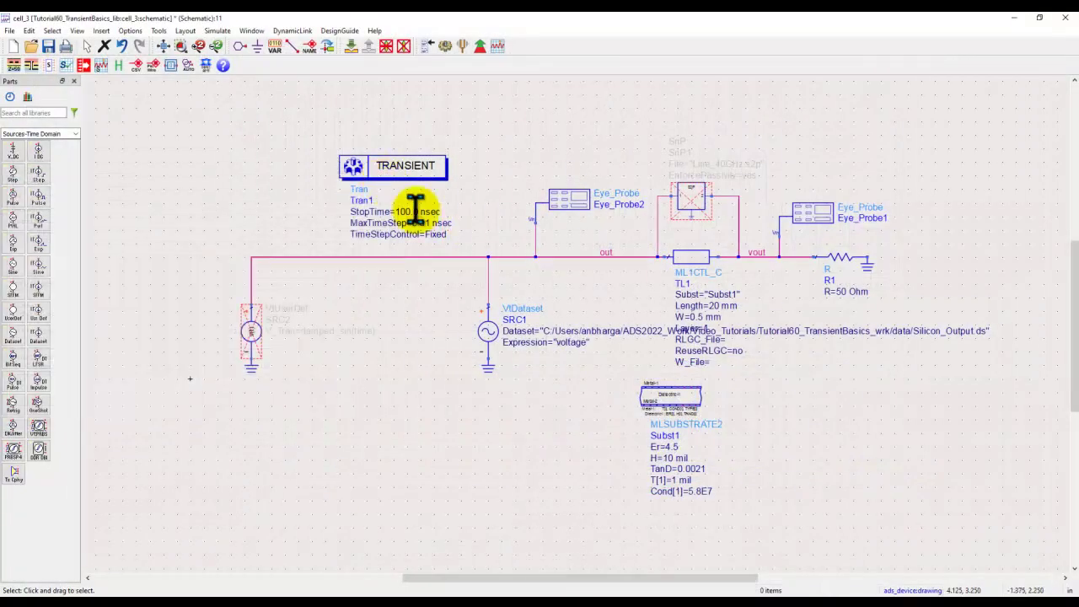
scroll(414, 228, up, 3)
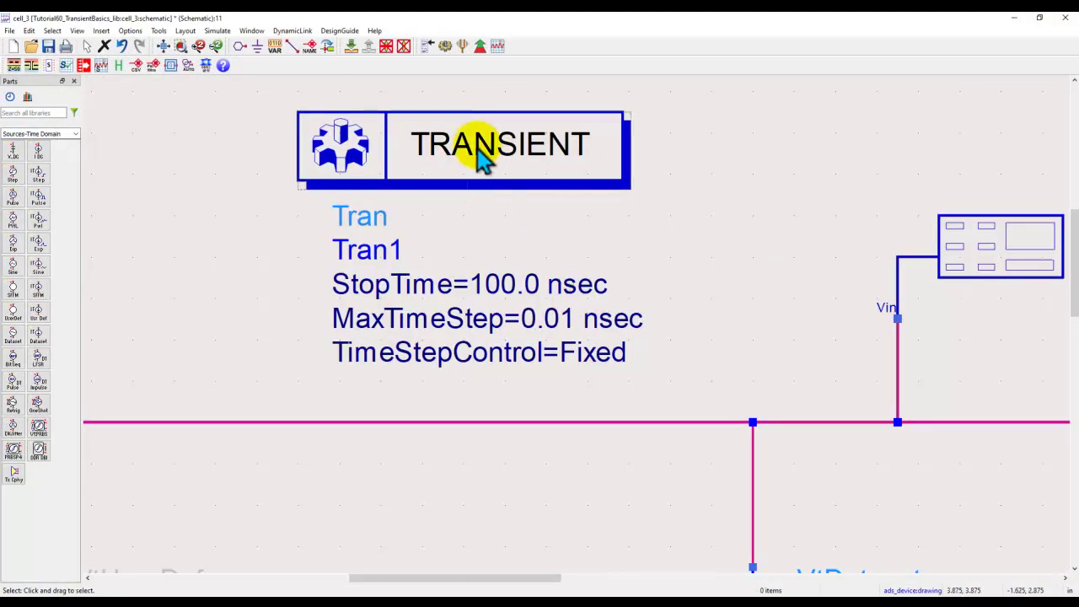
double_click(532, 181)
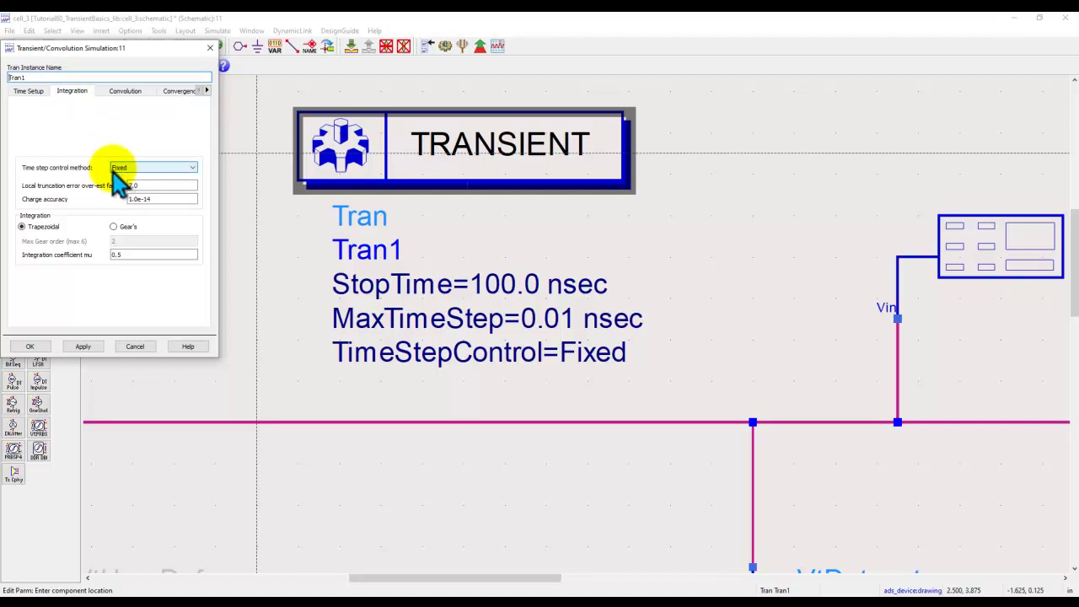
click(29, 91)
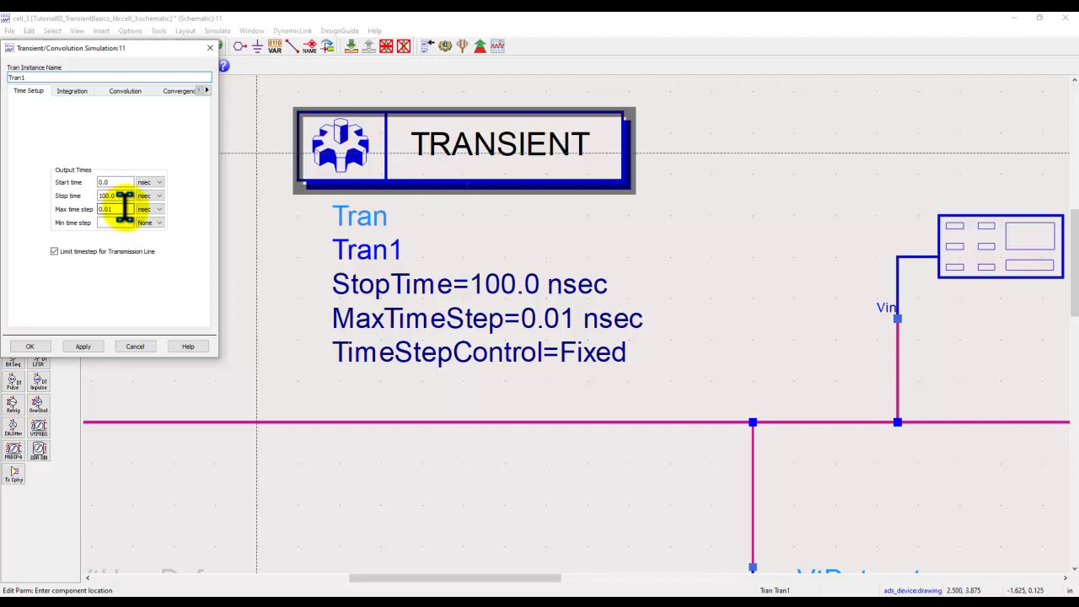
click(29, 345)
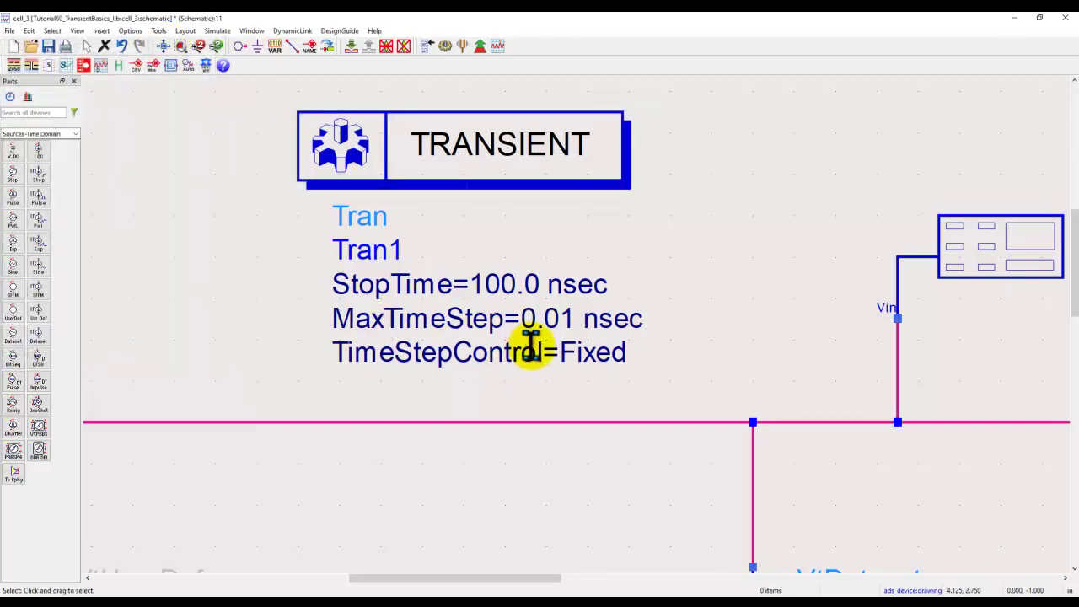
- Deactivate the VtDataset source SRC1 and reactivate the VtUserDef source SRC2
click(163, 45)
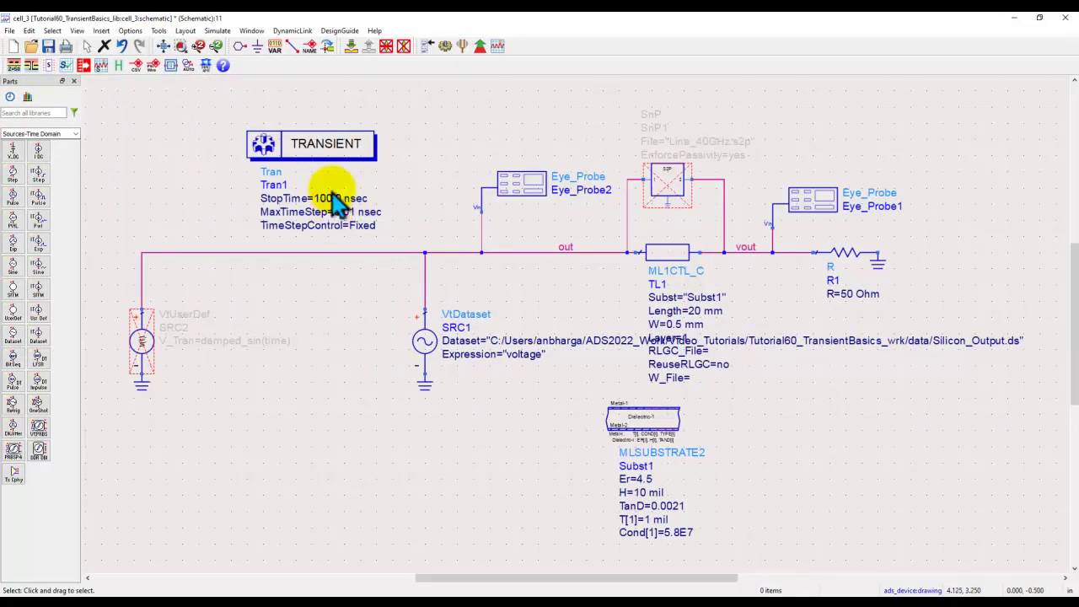
click(425, 341)
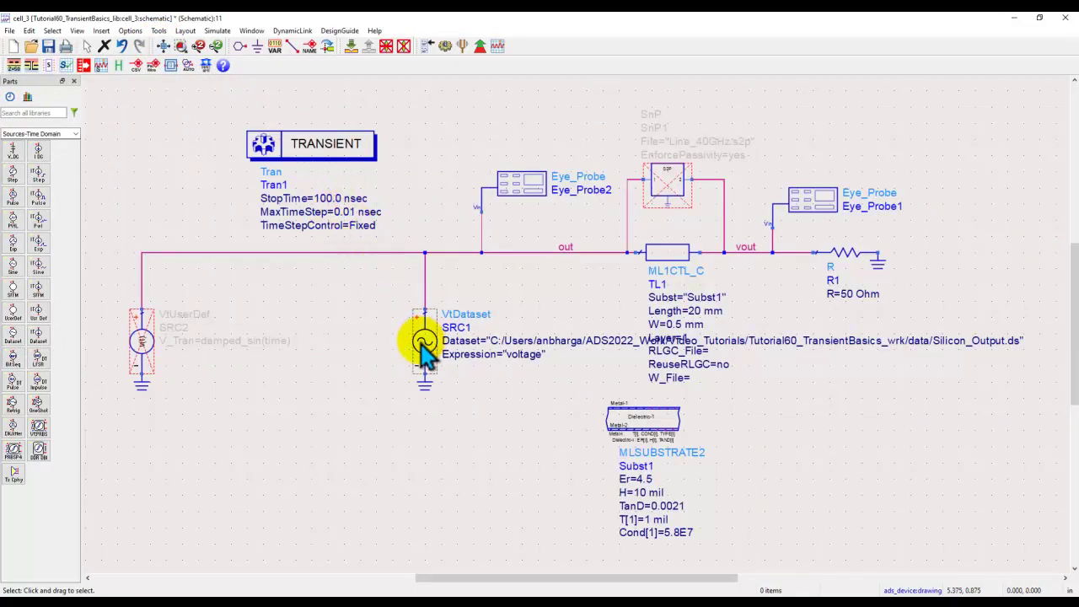
click(403, 48)
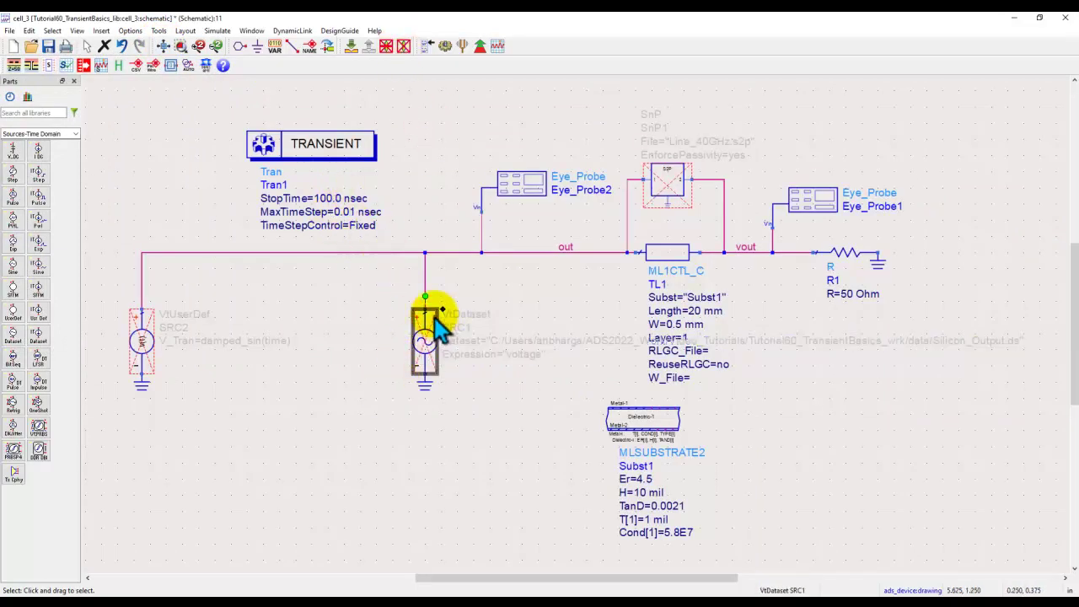
click(143, 344)
click(403, 46)
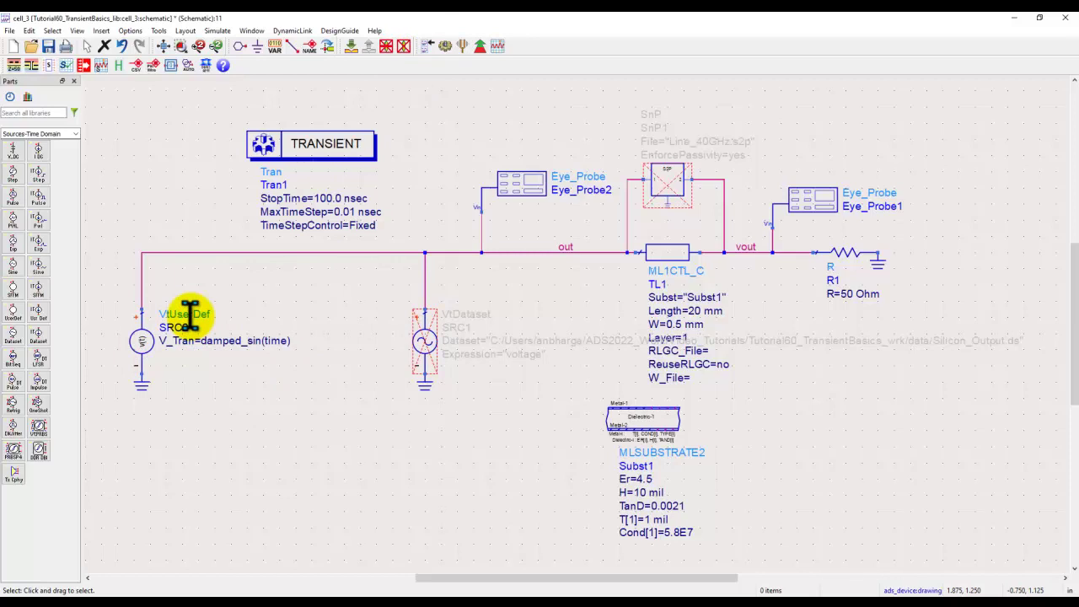
- Change SRC2's V_Tran Parameter Entry Mode to File Based
double_click(140, 342)
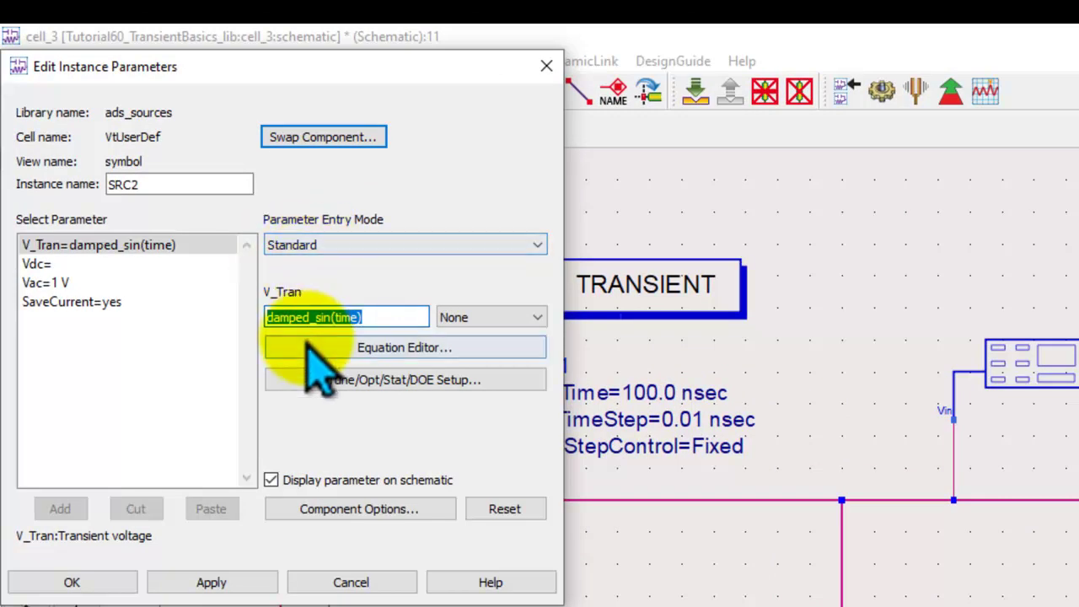
click(325, 318)
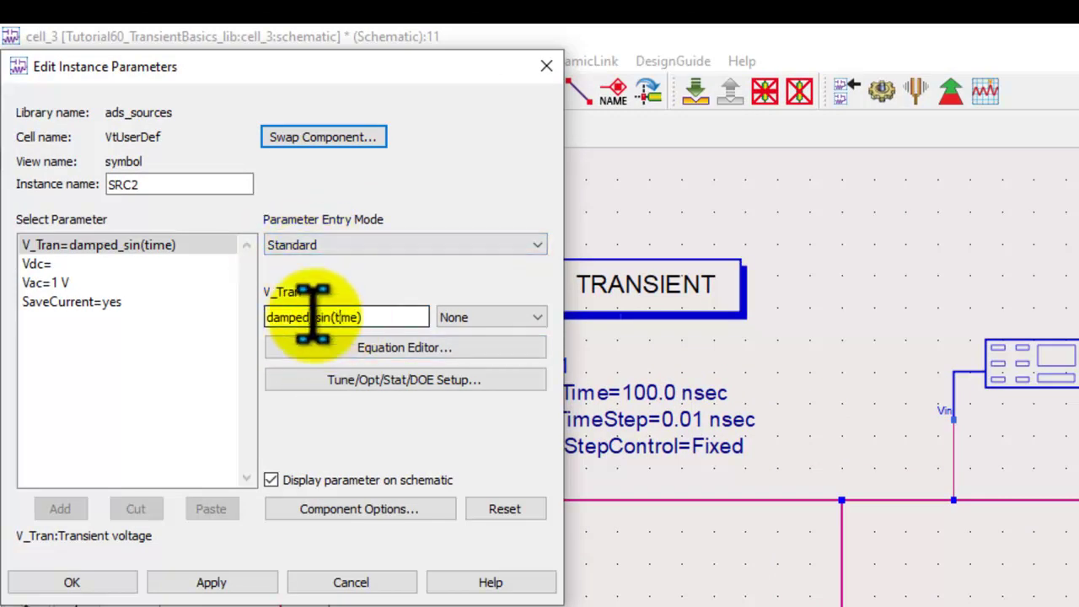
click(344, 248)
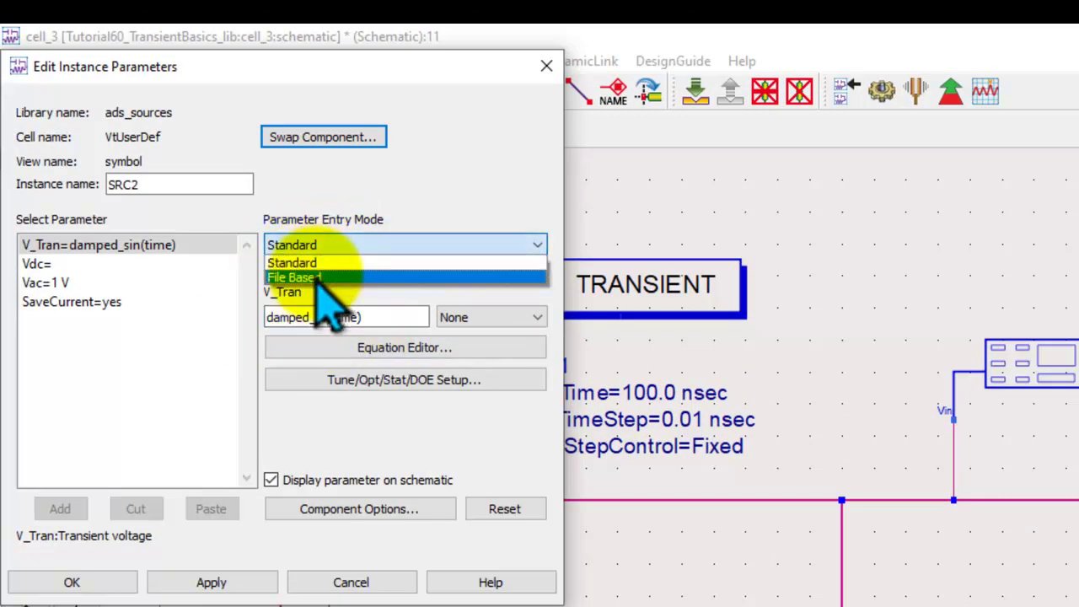
click(320, 277)
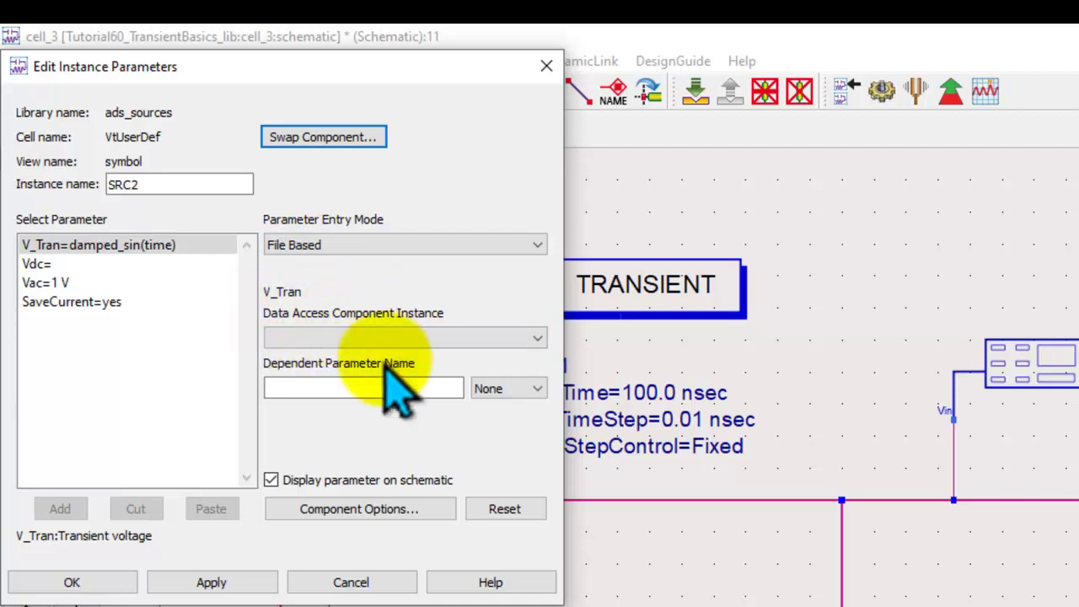
click(71, 581)
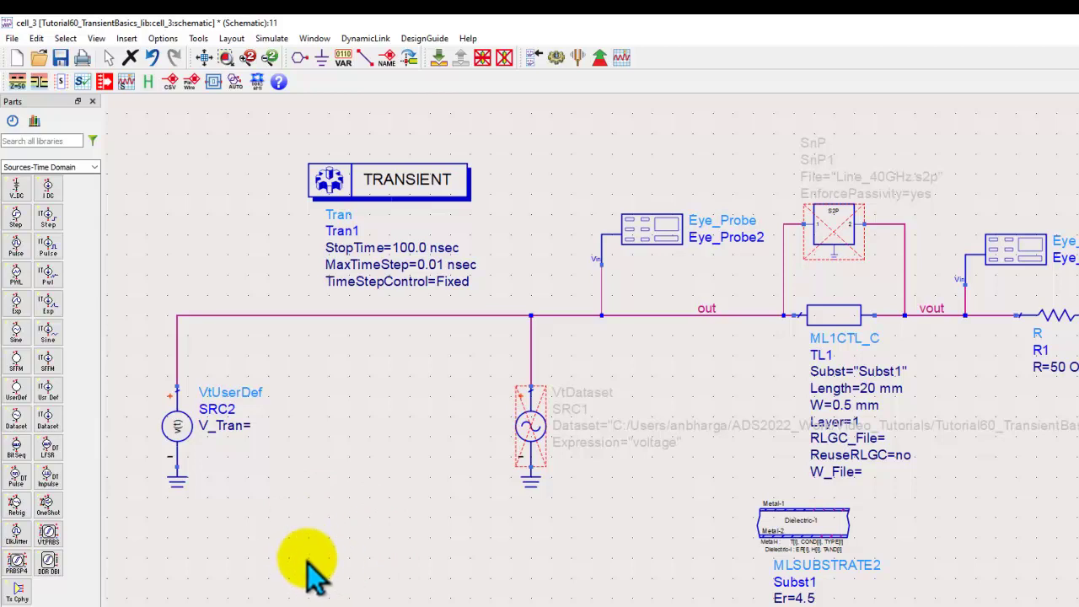
- Find the DataAccessComponent by searching parts for 'data' and place it below SRC2
click(41, 140)
text(data)
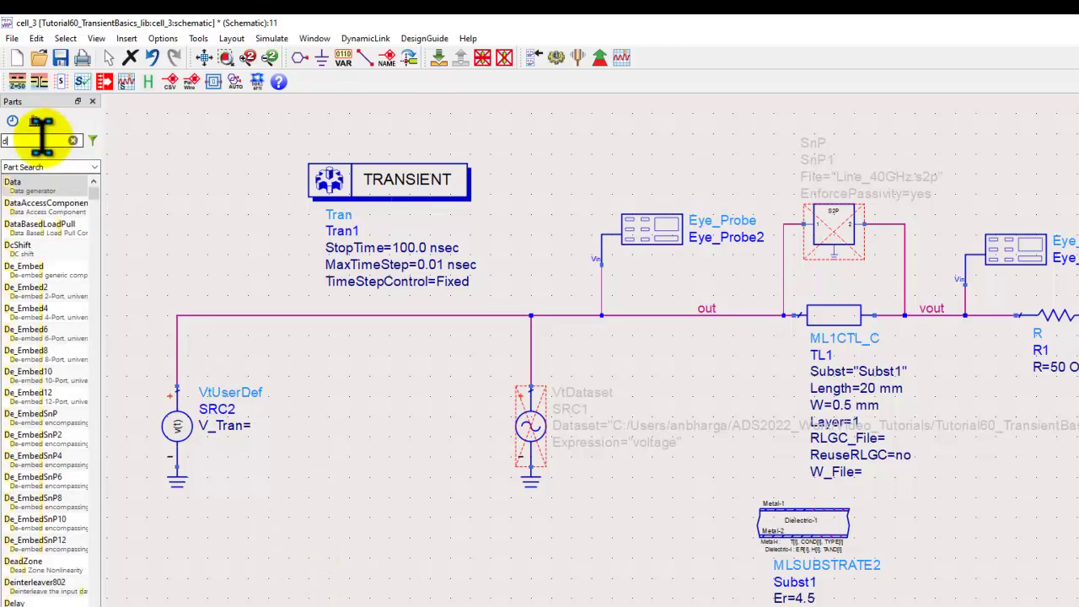
click(30, 220)
click(284, 546)
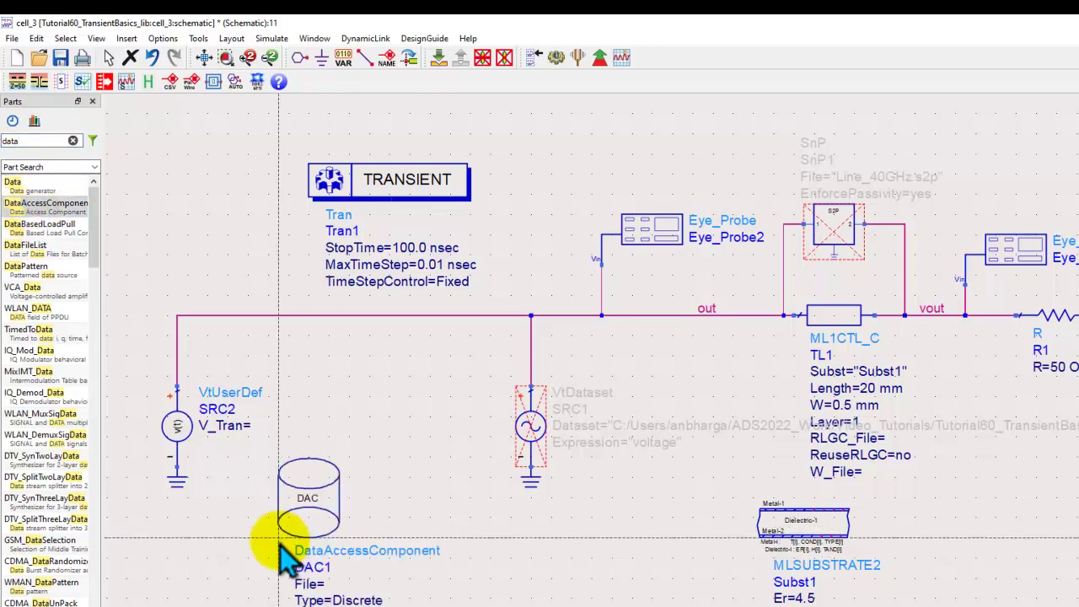
key(Escape)
- Point DAC1 at Desktop\Silicon_Output with File Type TIM MDIF and apply
double_click(296, 505)
click(23, 130)
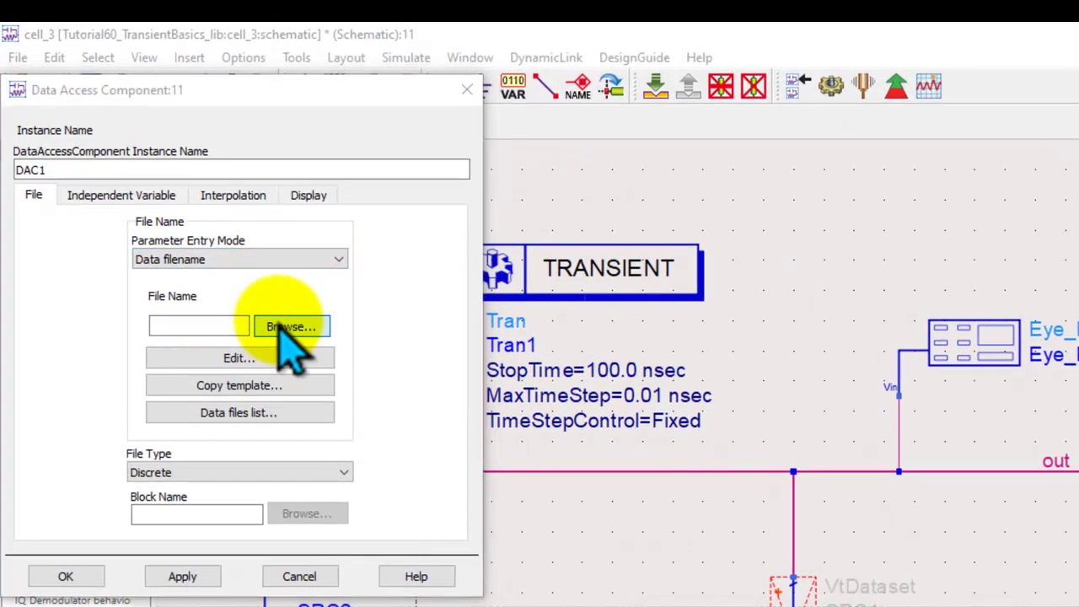
click(194, 219)
click(114, 210)
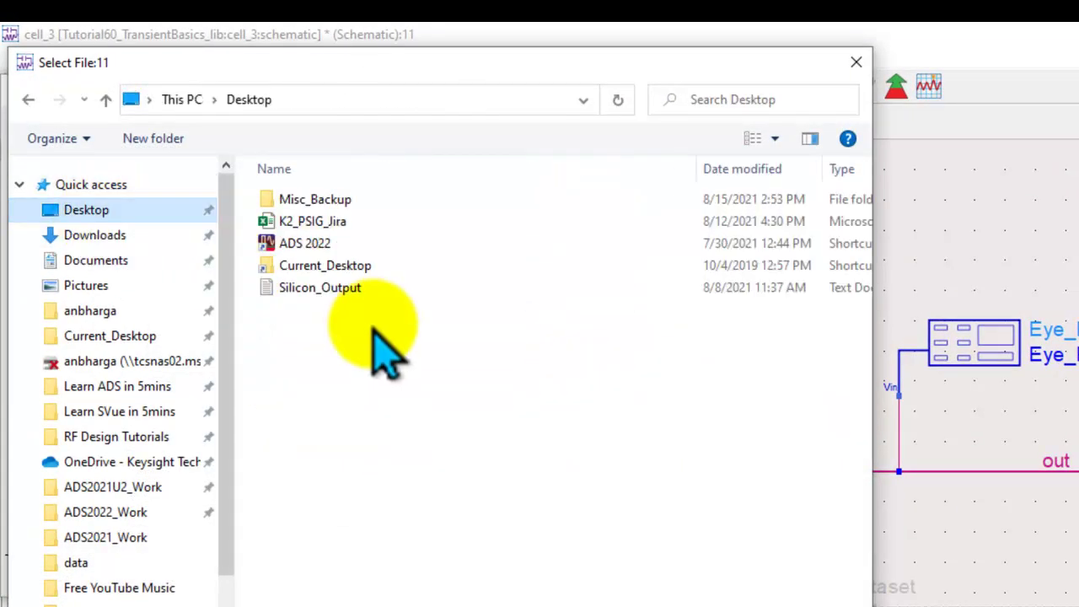
click(350, 293)
key(Return)
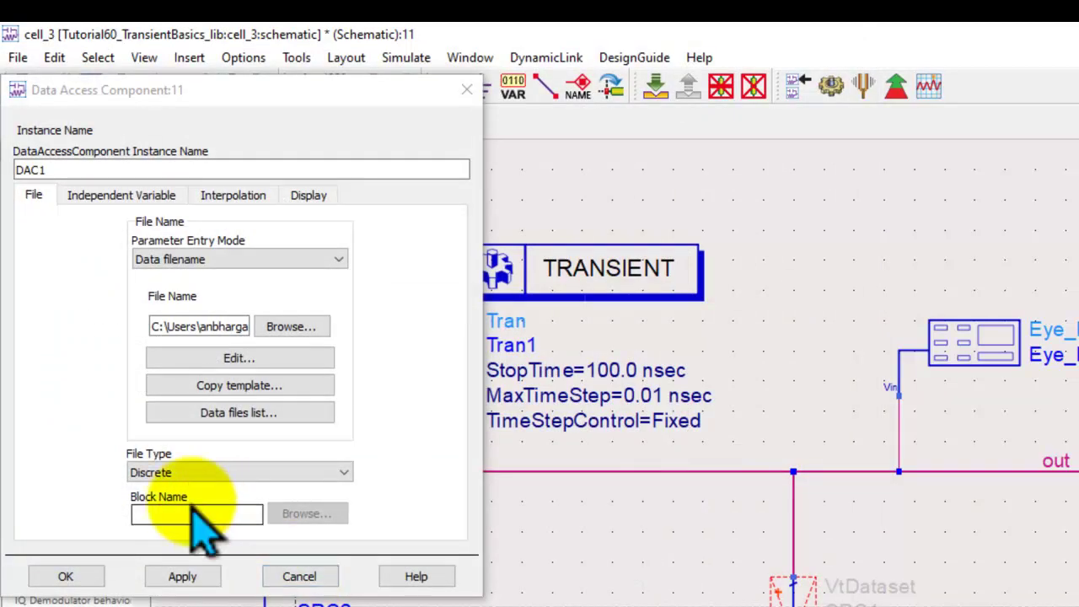
click(176, 475)
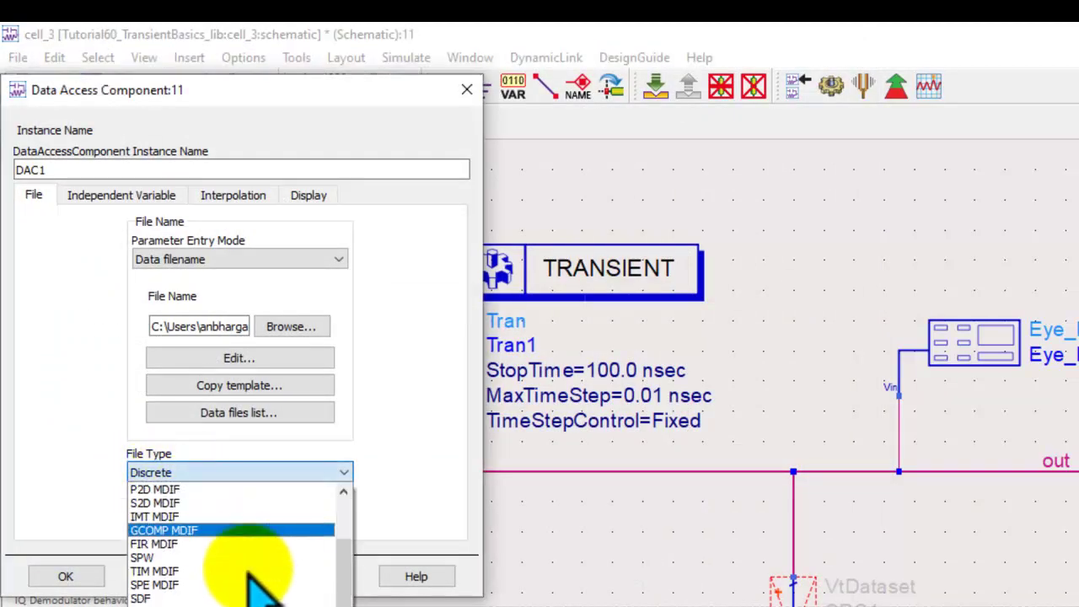
scroll(257, 573, down, 3)
click(193, 543)
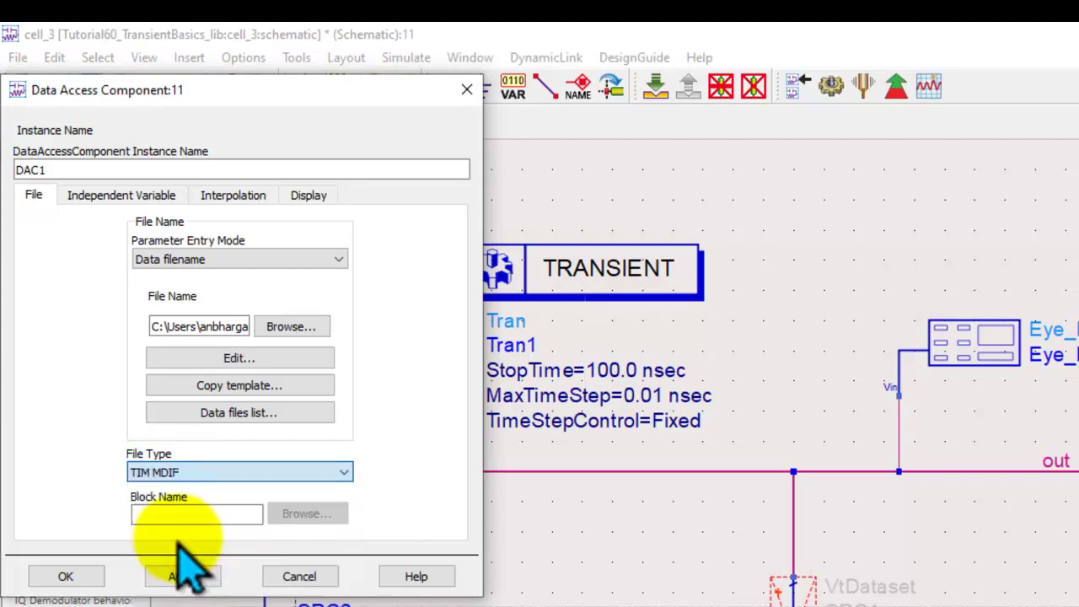
click(182, 576)
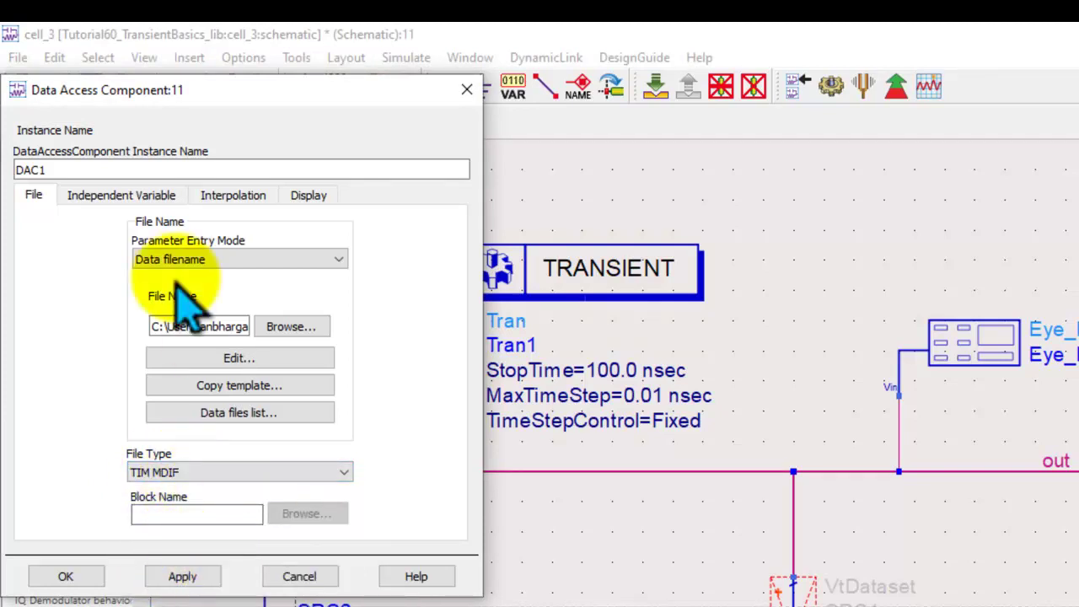
click(94, 196)
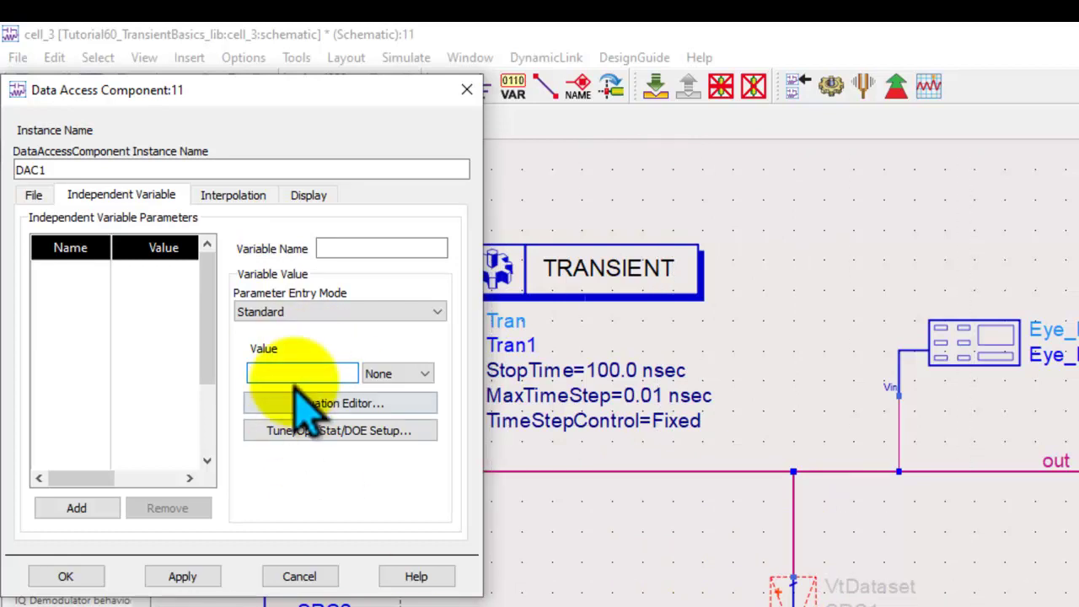
- Add independent variable 'time' with value time to DAC1 and close its dialog
click(346, 247)
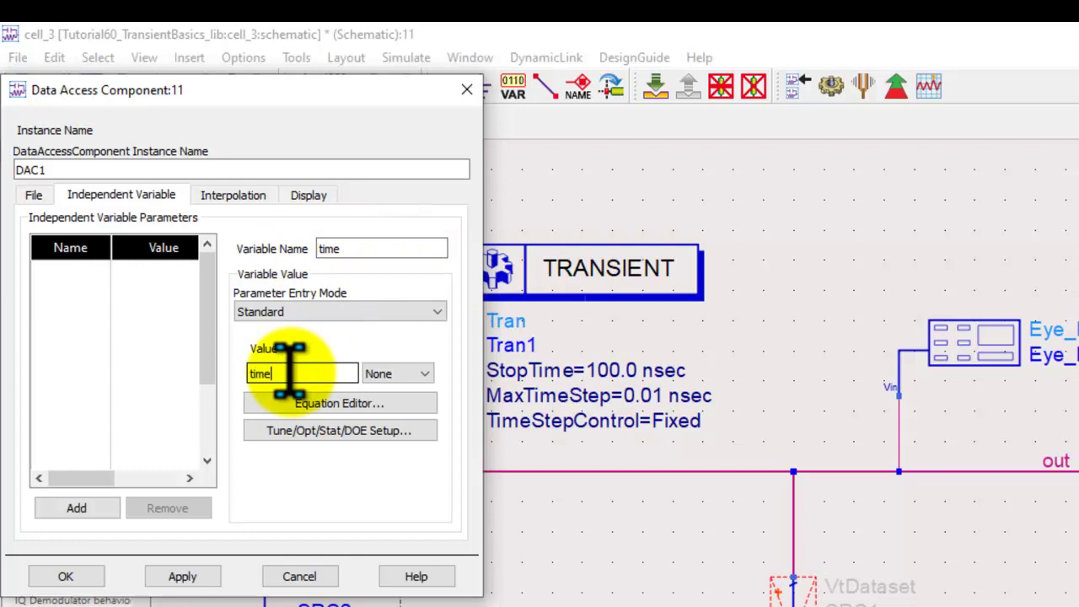
click(74, 507)
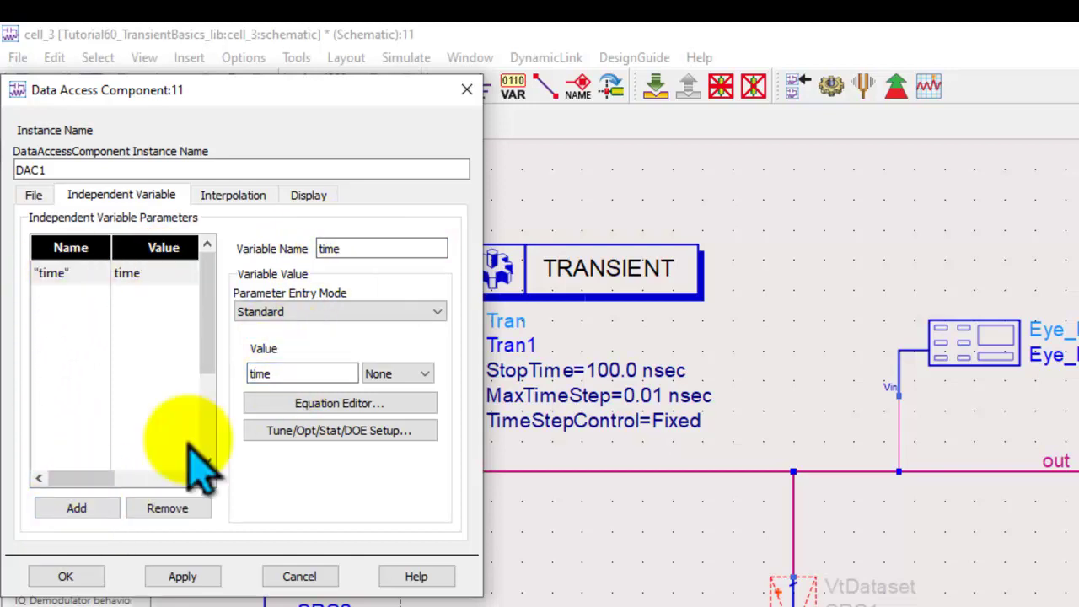
click(66, 575)
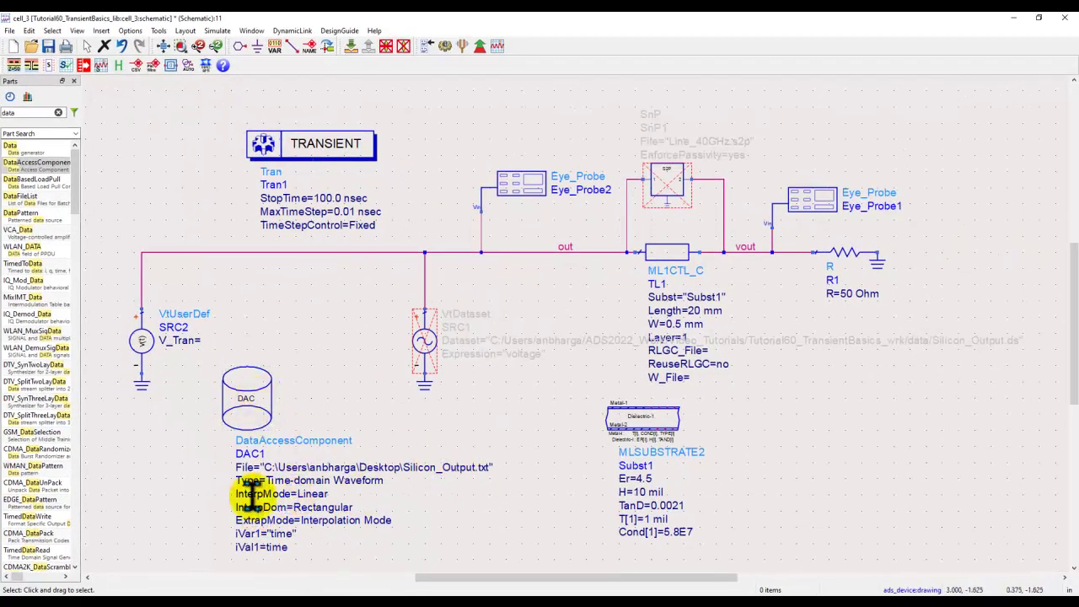
- Link SRC2 to DAC1's 'voltage' data so V_Tran reads file{DAC1, "voltage"}
double_click(142, 344)
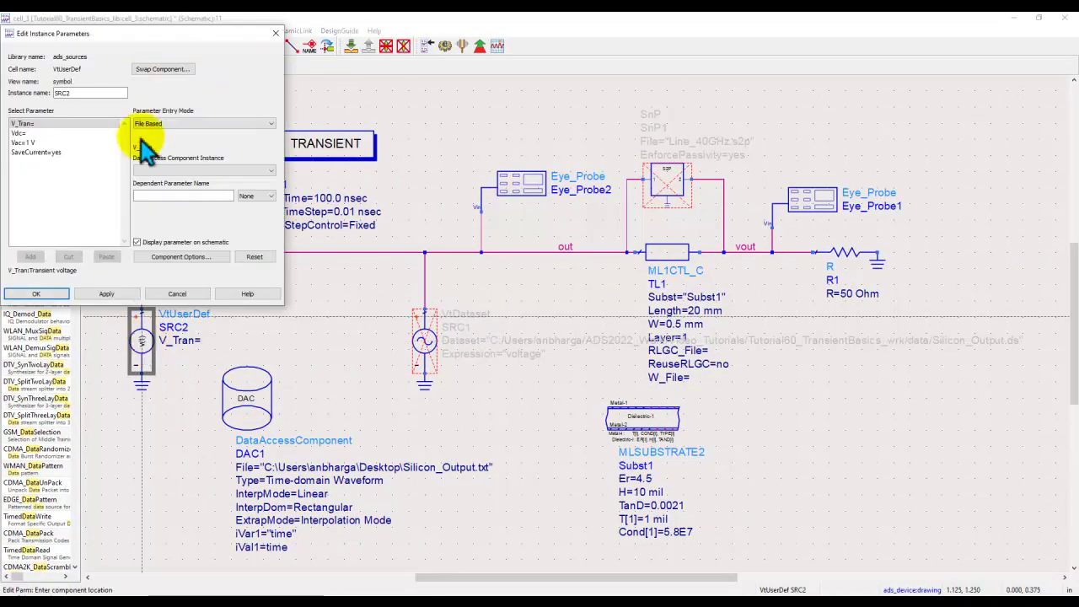
click(175, 171)
click(156, 178)
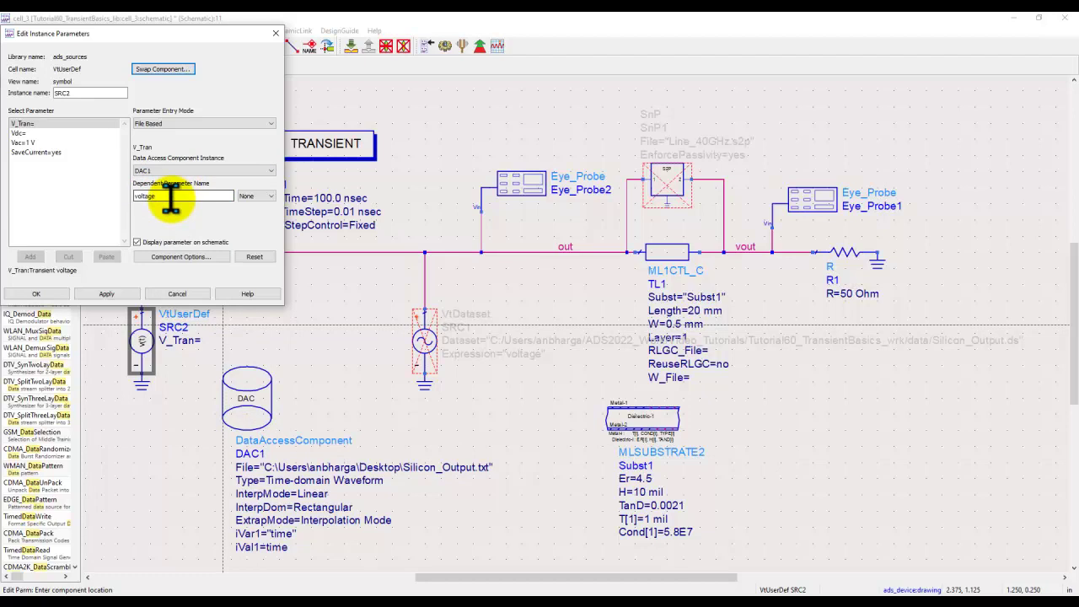
click(106, 293)
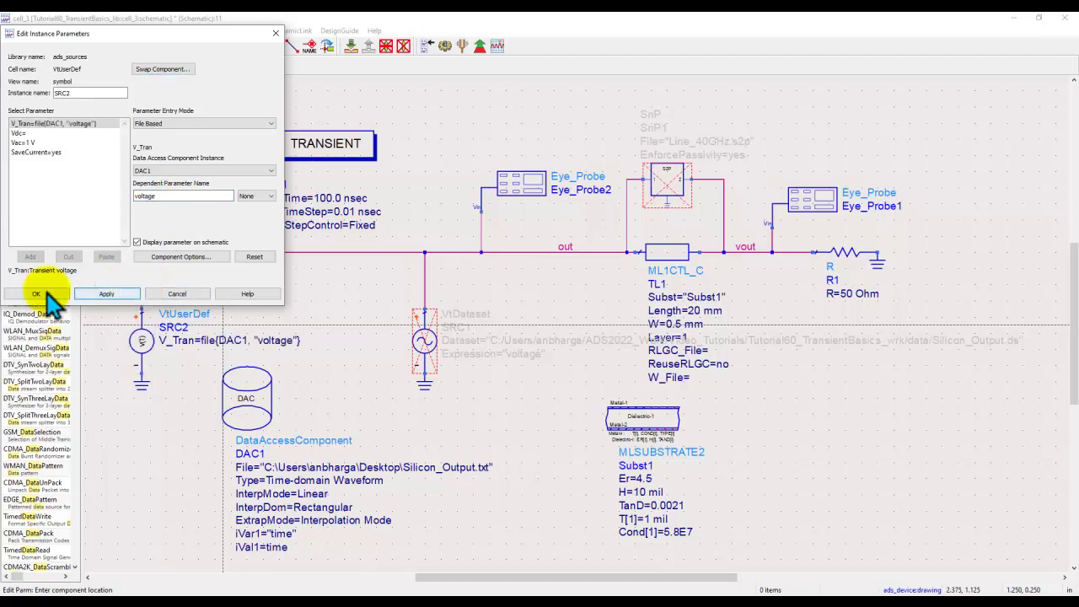
click(36, 293)
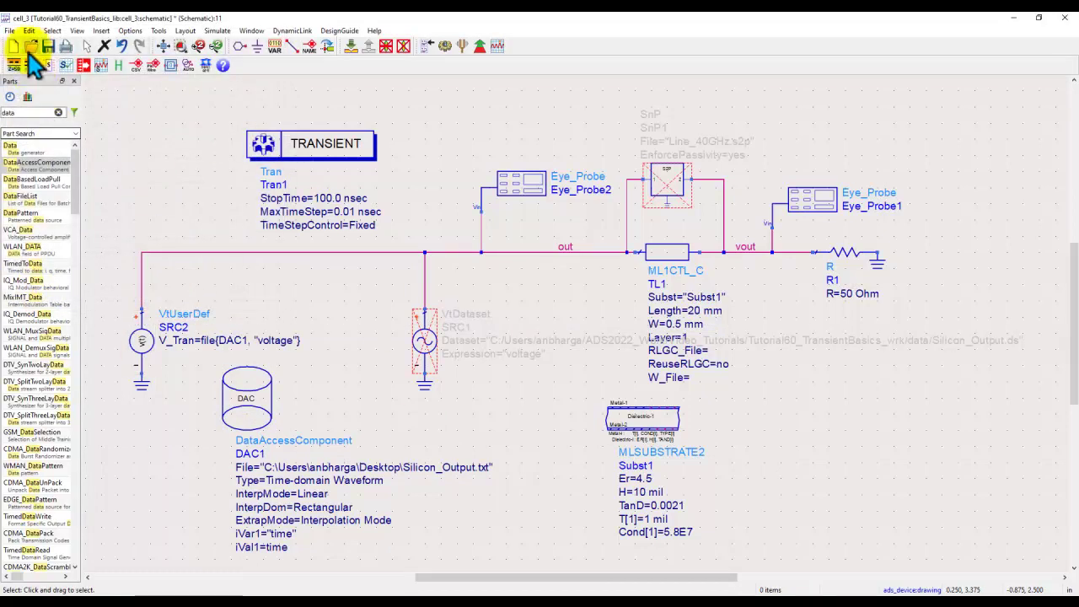
- Save the cell_3 schematic and run the transient simulation
click(49, 48)
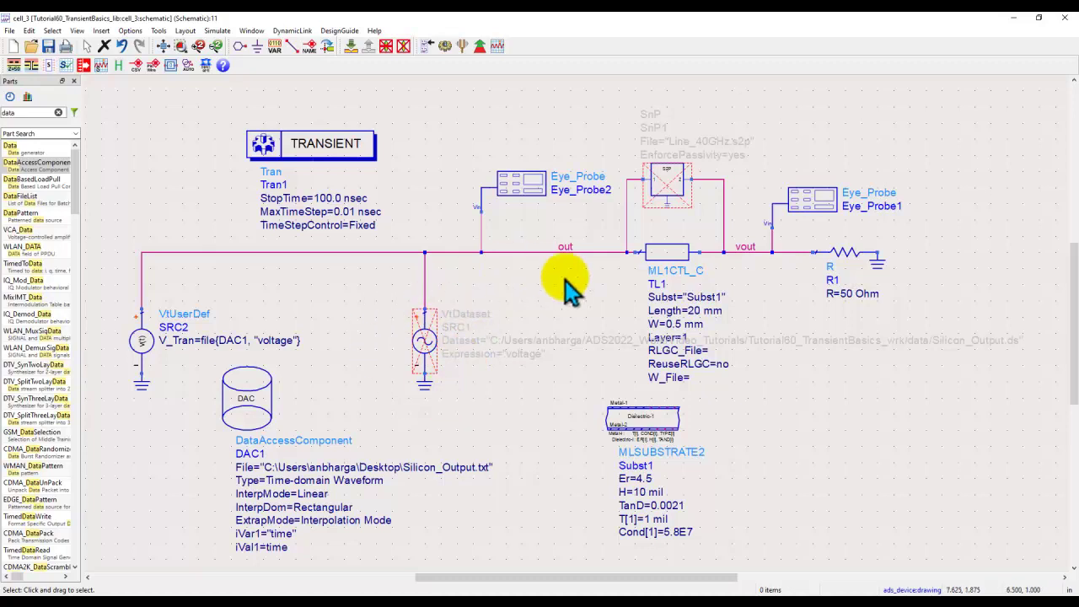
click(445, 48)
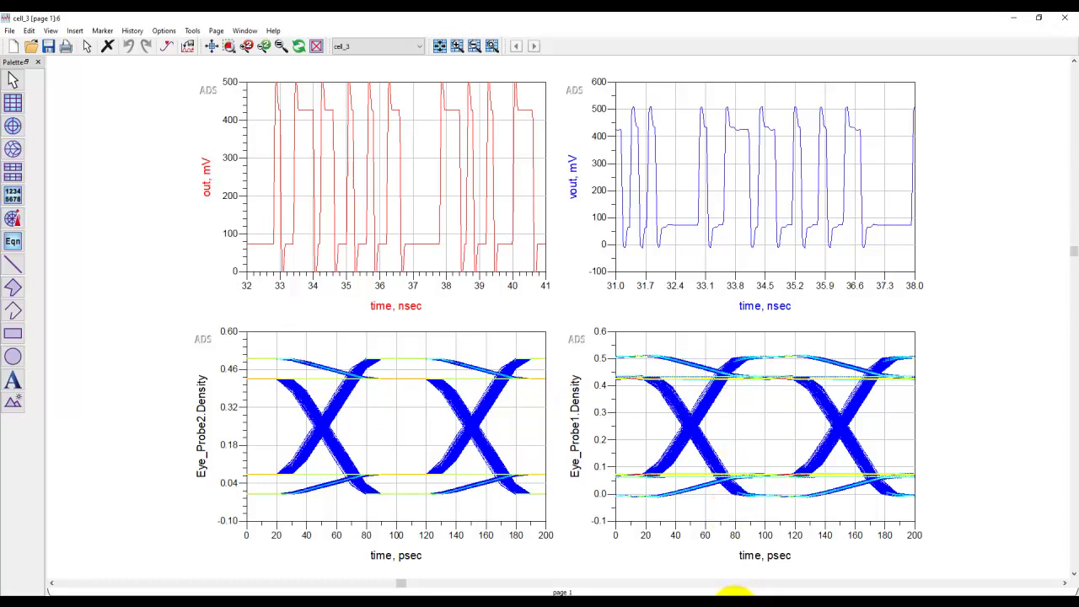
- Switch from the data display back to the cell_3 schematic window
mouse_move(740, 593)
click(759, 563)
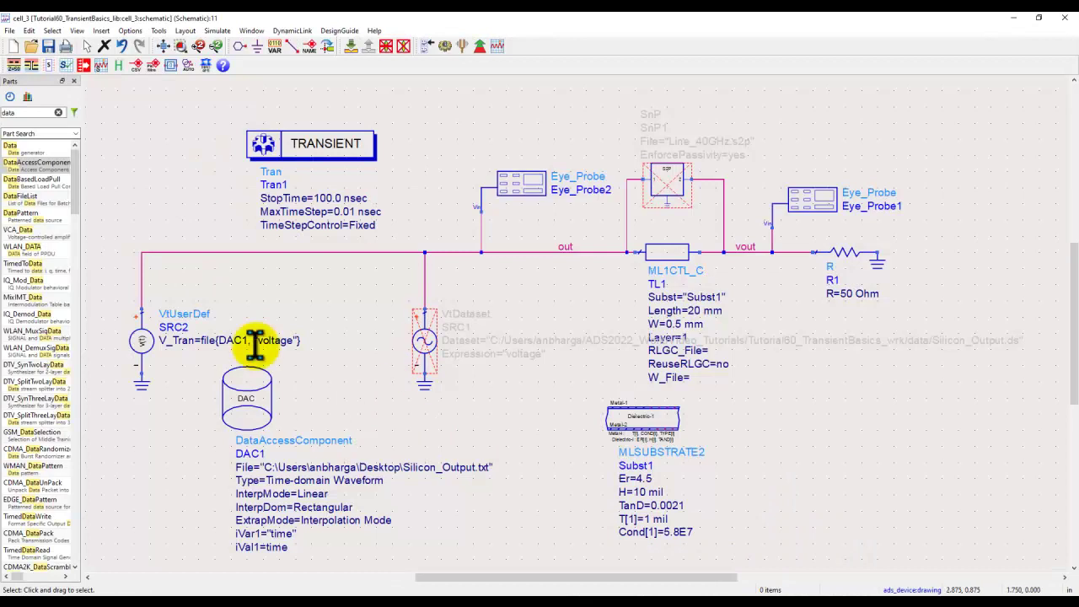